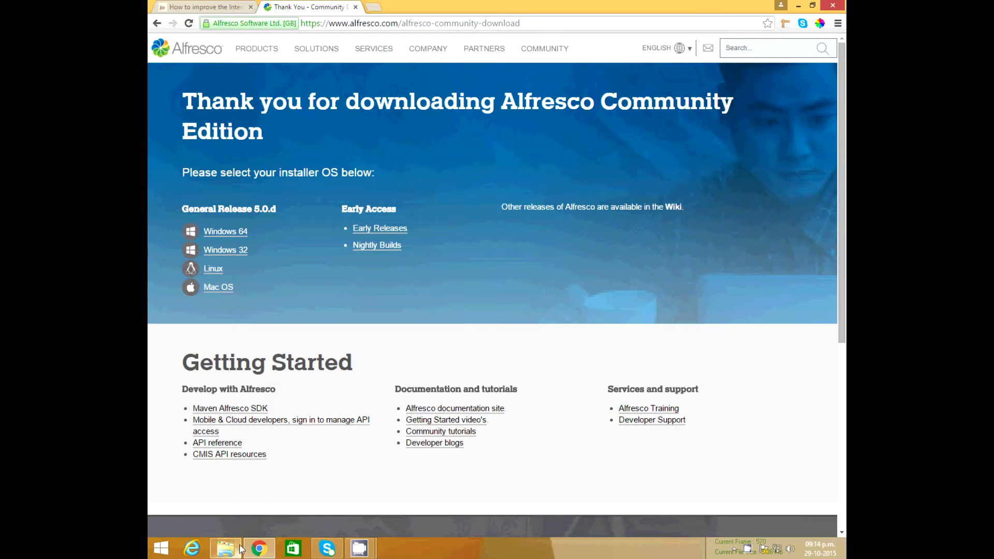
Launch the alfresco-community installer from Descargas\Alfresco, approve UAC, and minimize Chrome
click(250, 526)
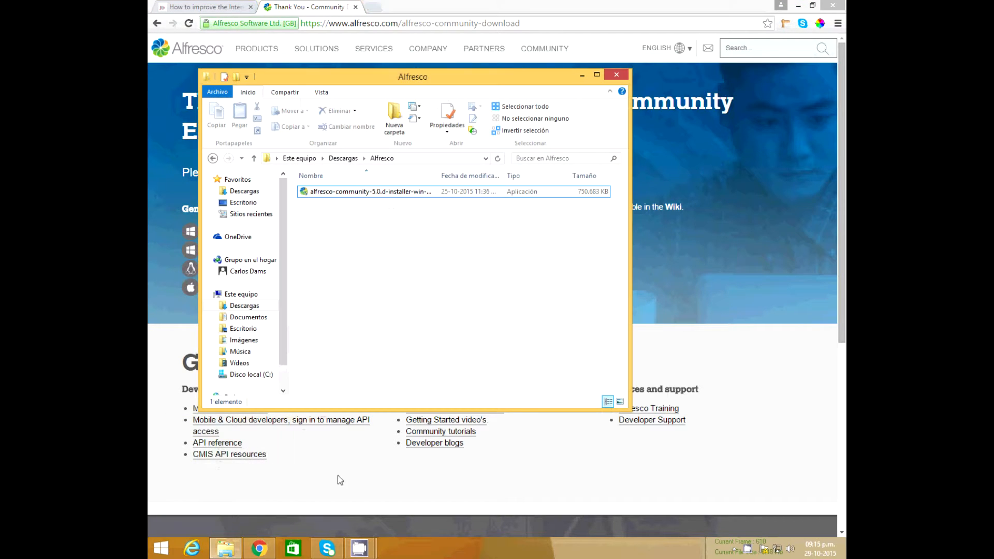
click(376, 195)
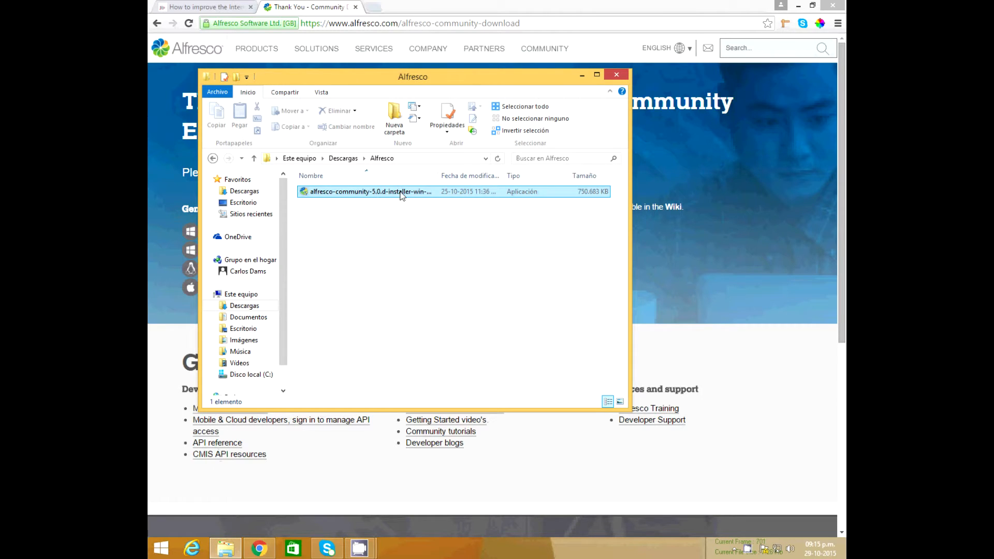
click(398, 195)
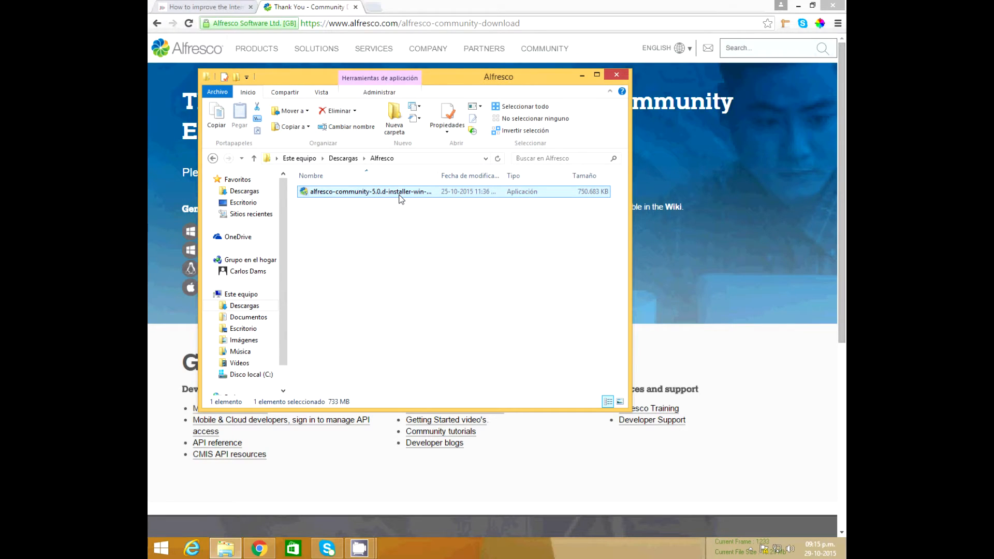
double_click(400, 199)
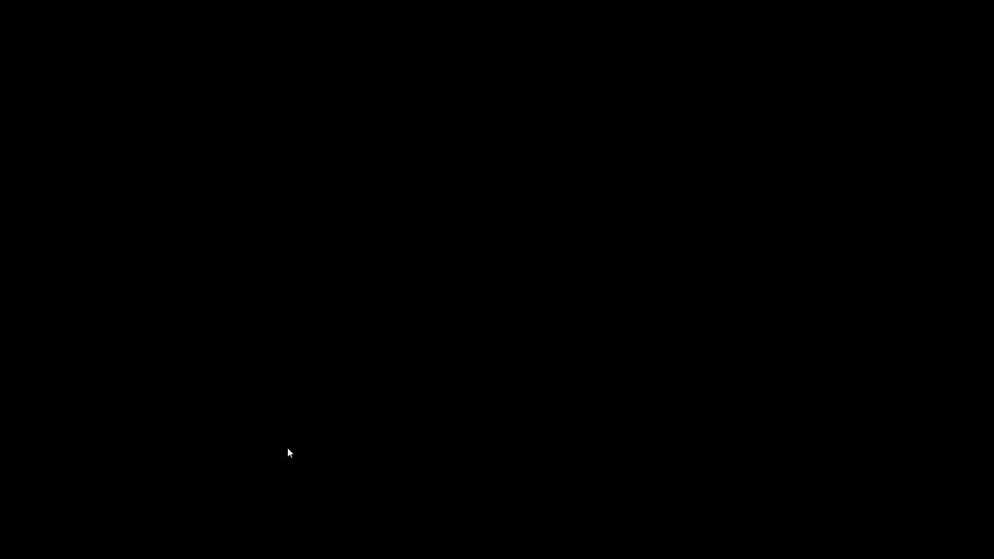
click(288, 453)
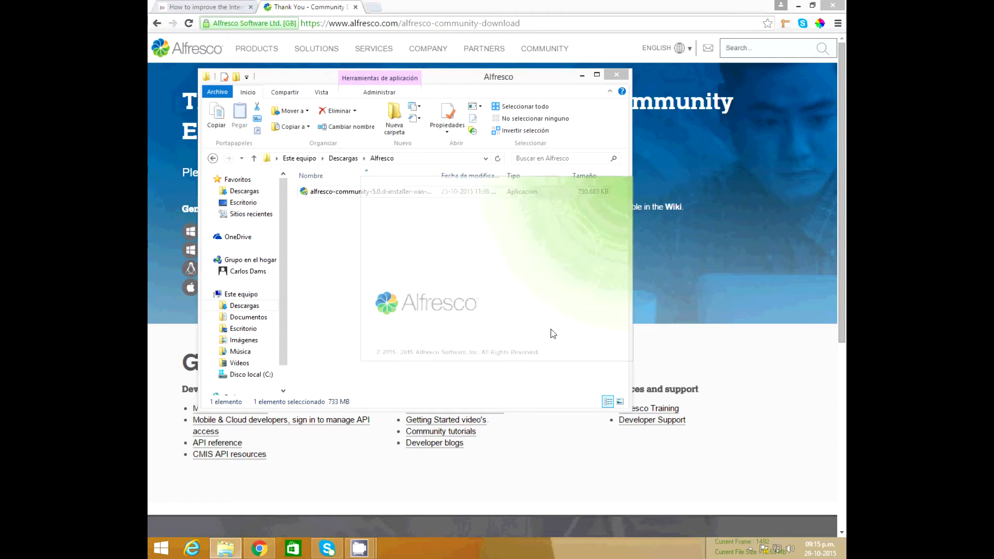
click(799, 7)
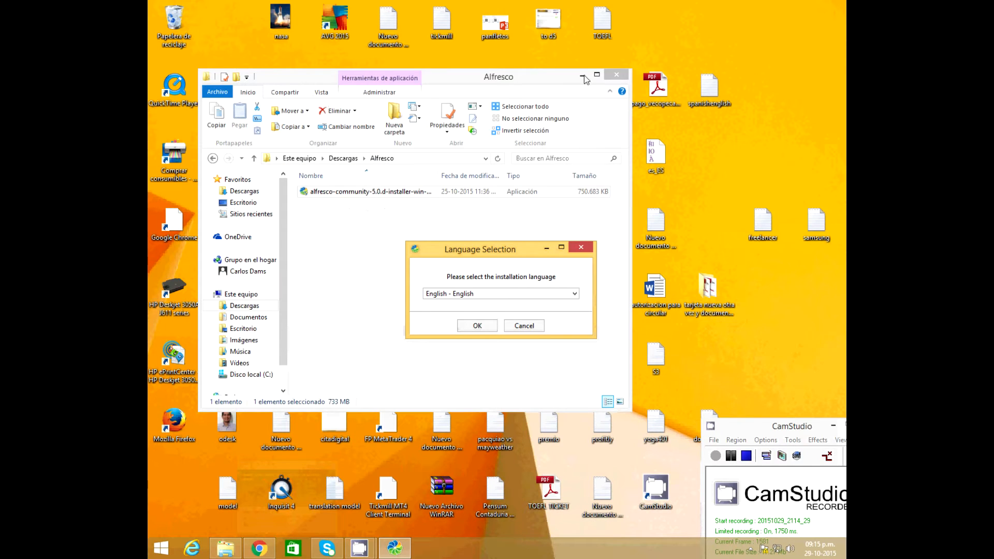
Keep English as the setup language and pick the Advanced installation type
click(584, 76)
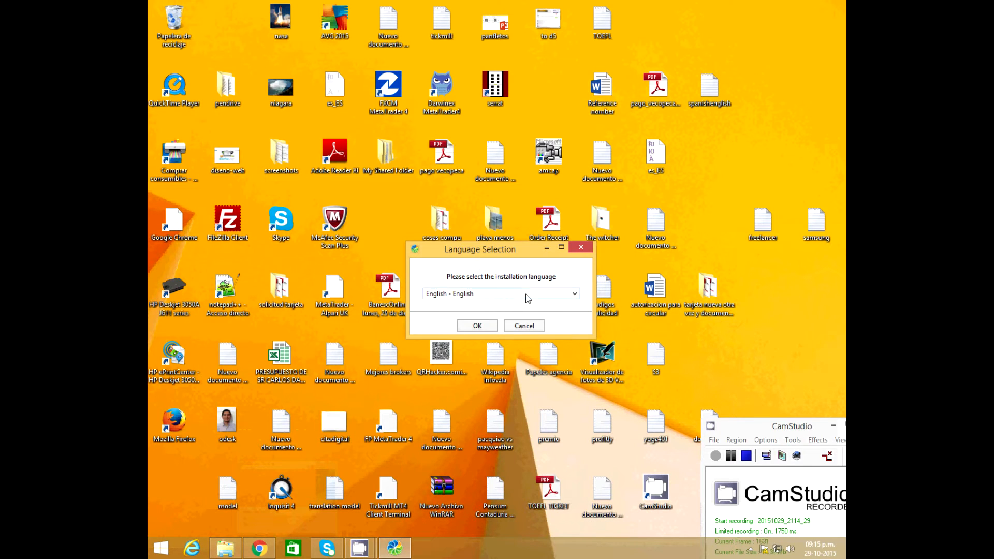
click(477, 326)
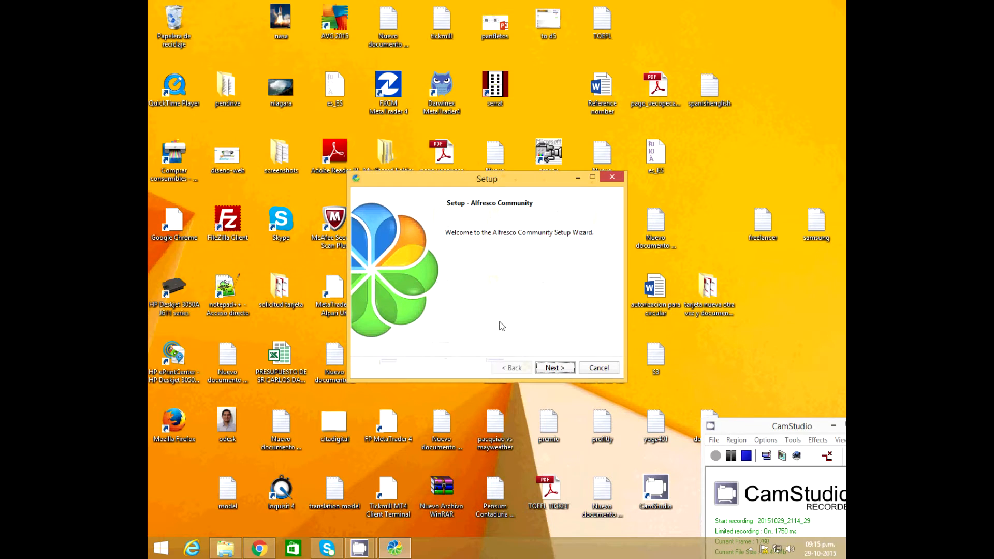
click(559, 367)
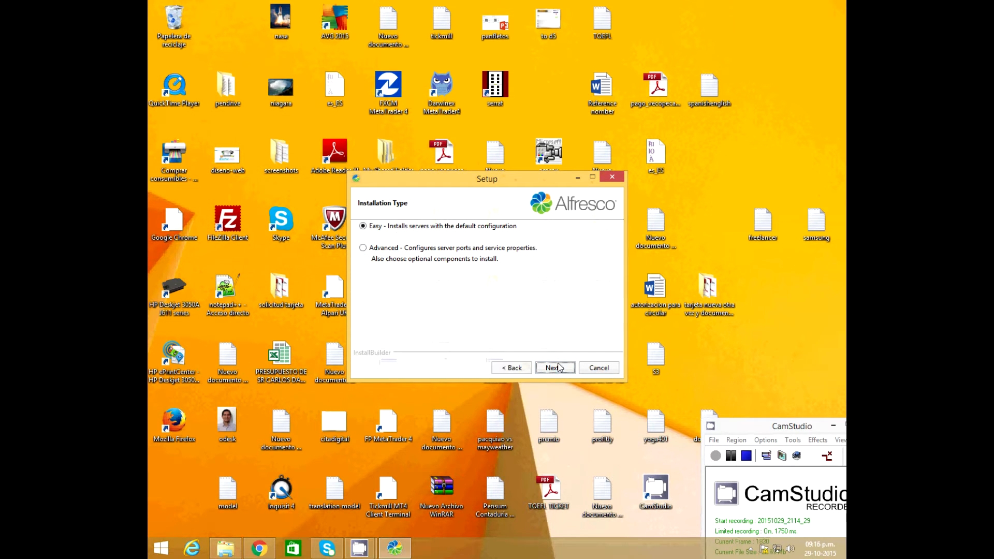
click(391, 249)
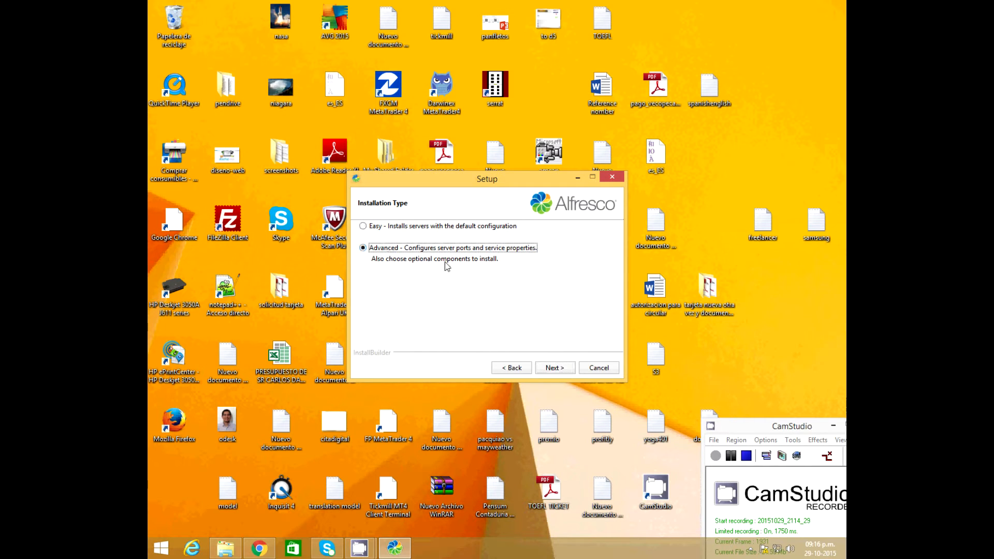
click(569, 371)
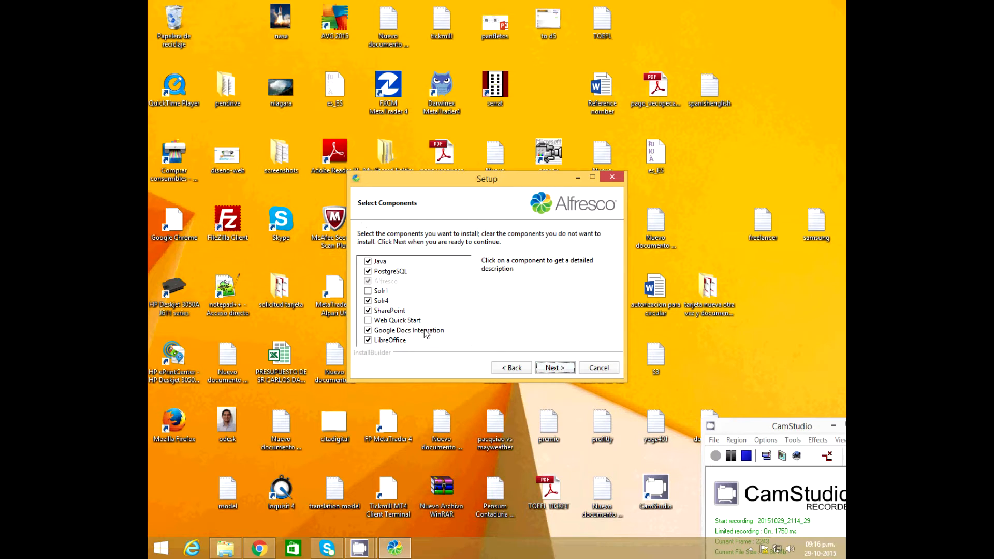
Add Web Quick Start and Solr1 to the selected components
click(369, 321)
click(369, 292)
click(552, 368)
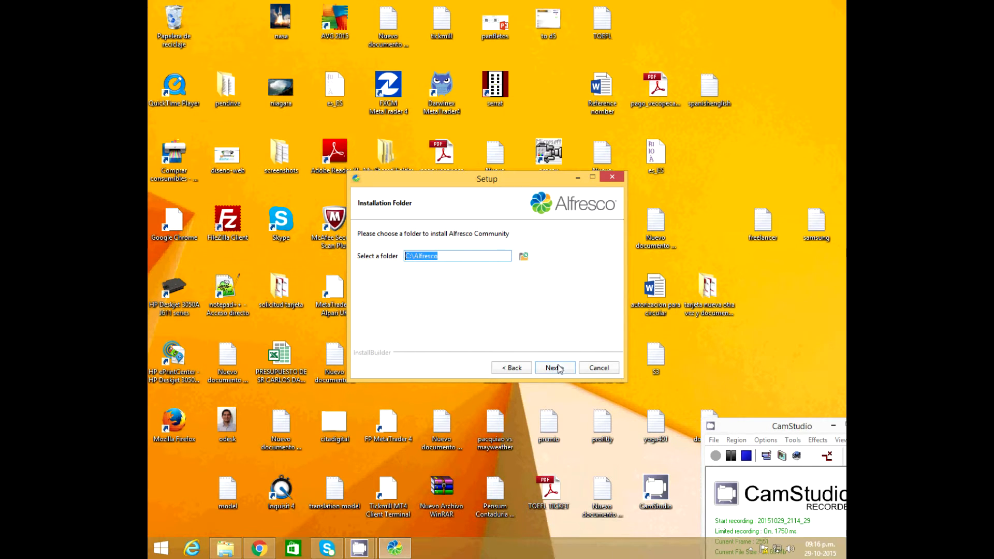
Keep install folder C:\Alfresco, database port 5432 and Tomcat port 8080
click(554, 369)
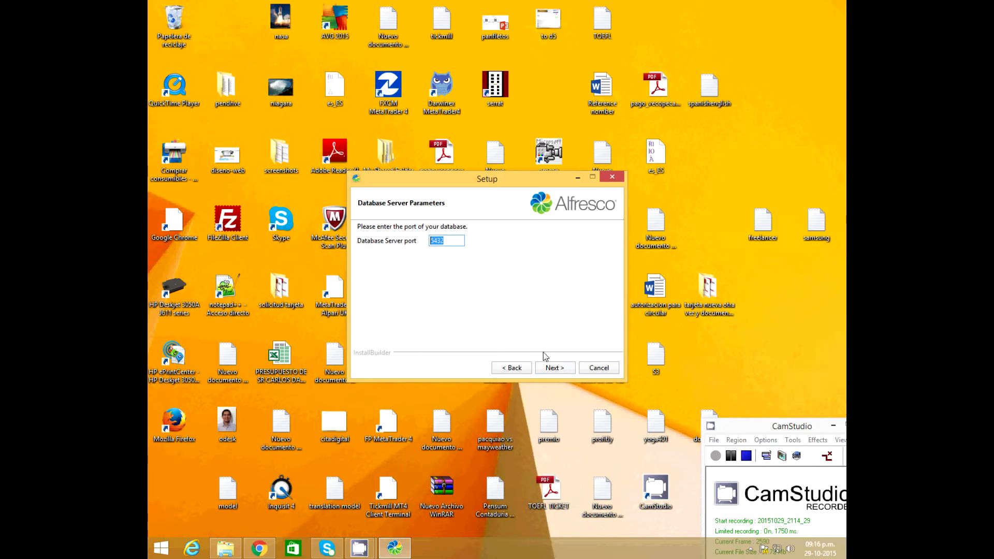
click(451, 242)
click(554, 368)
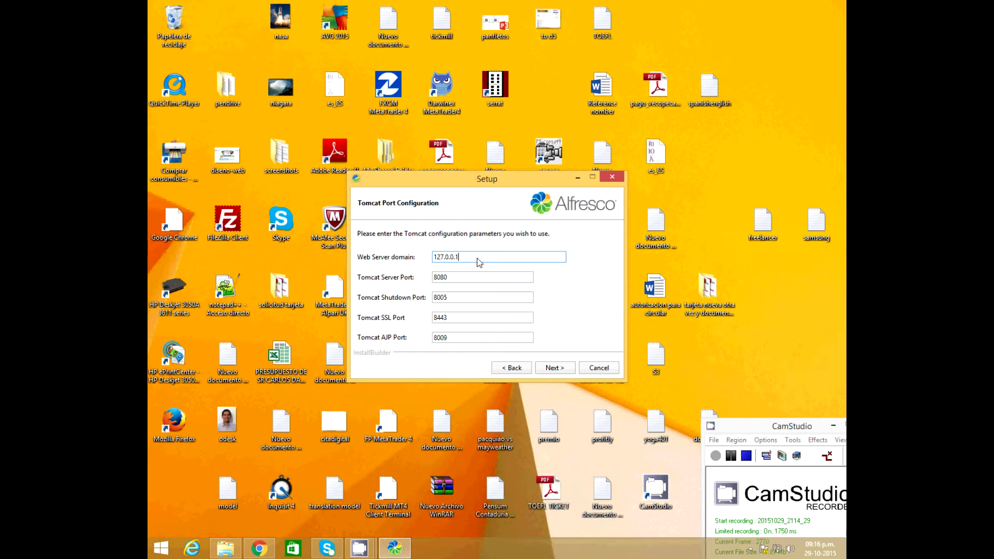
drag(477, 258, 435, 267)
drag(456, 279, 434, 282)
click(460, 281)
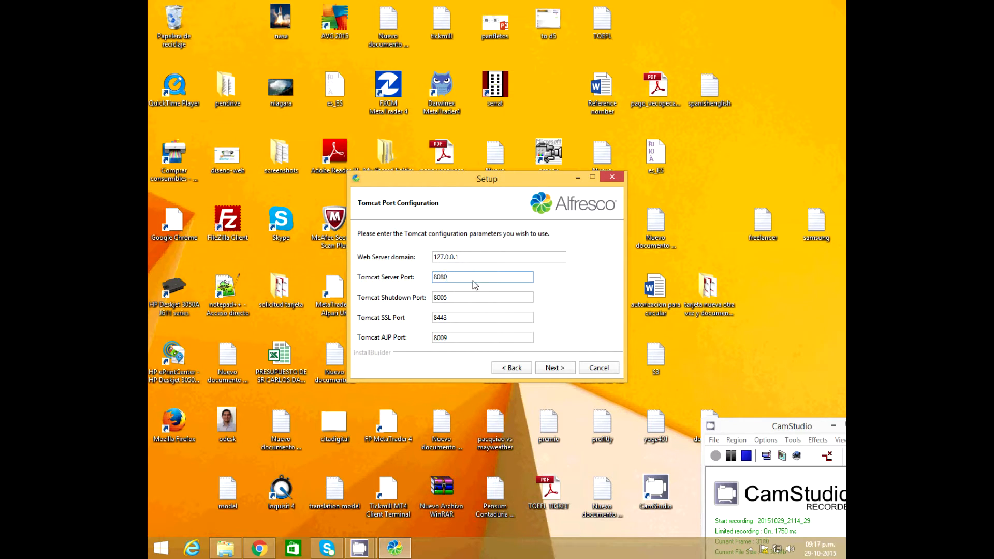
click(550, 368)
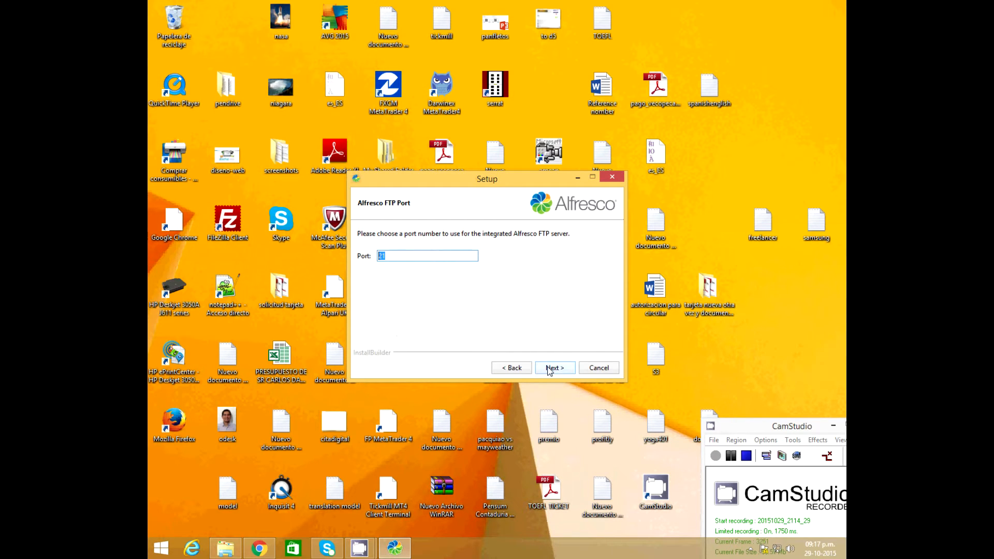
Keep FTP port 21, then enter and confirm the admin password
click(551, 368)
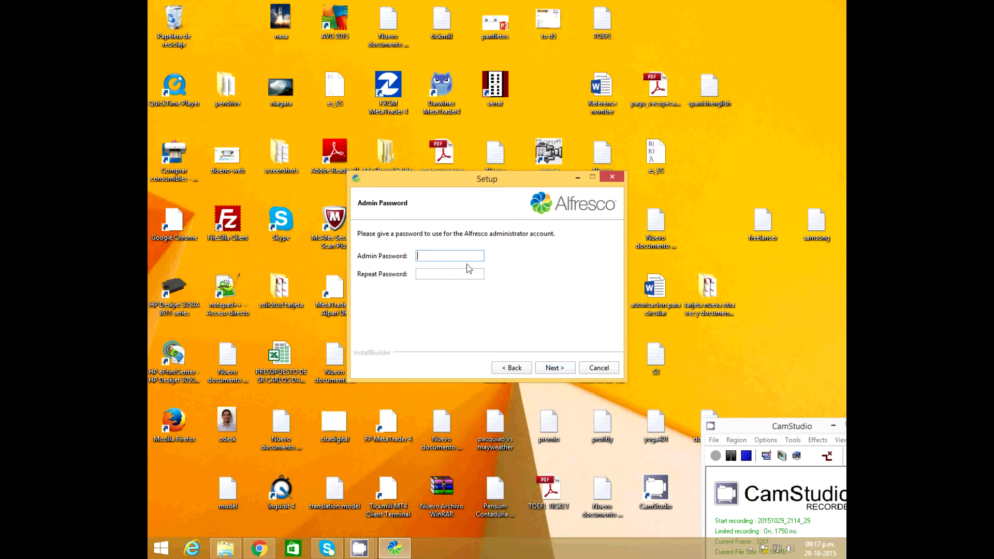
text(admi)
key(Tab)
text(admi)
click(552, 368)
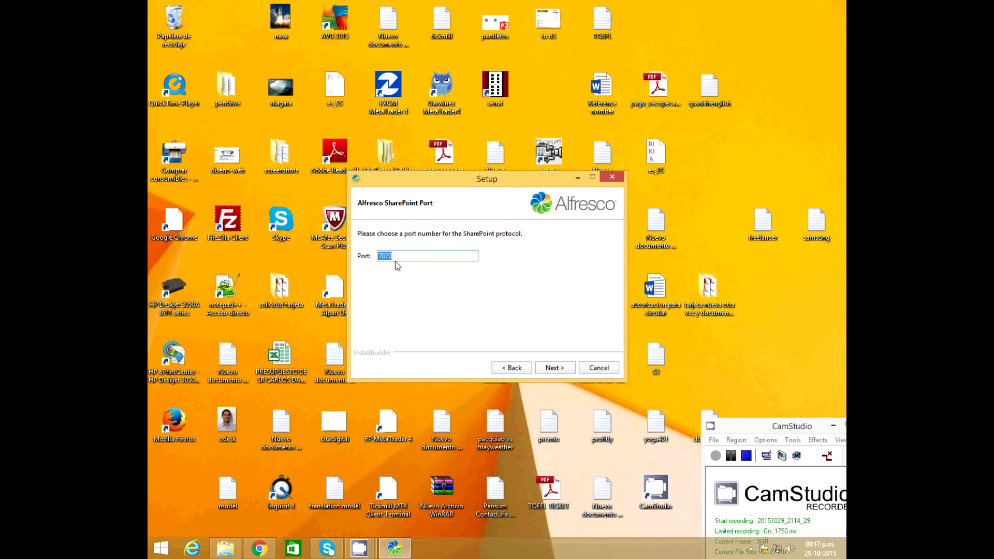
Keep SharePoint port 7070 and LibreOffice port 8100, and choose Auto service startup
click(557, 369)
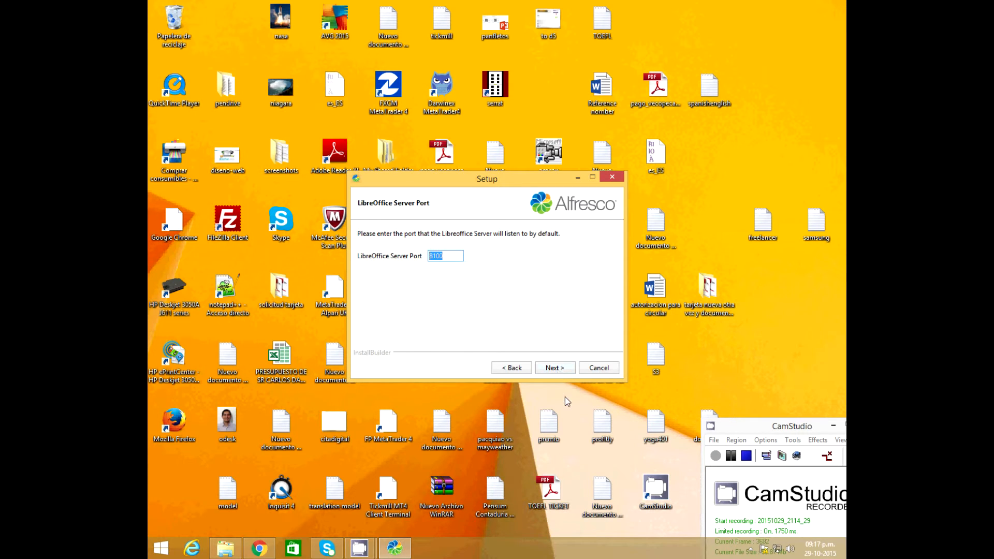
click(553, 369)
click(458, 277)
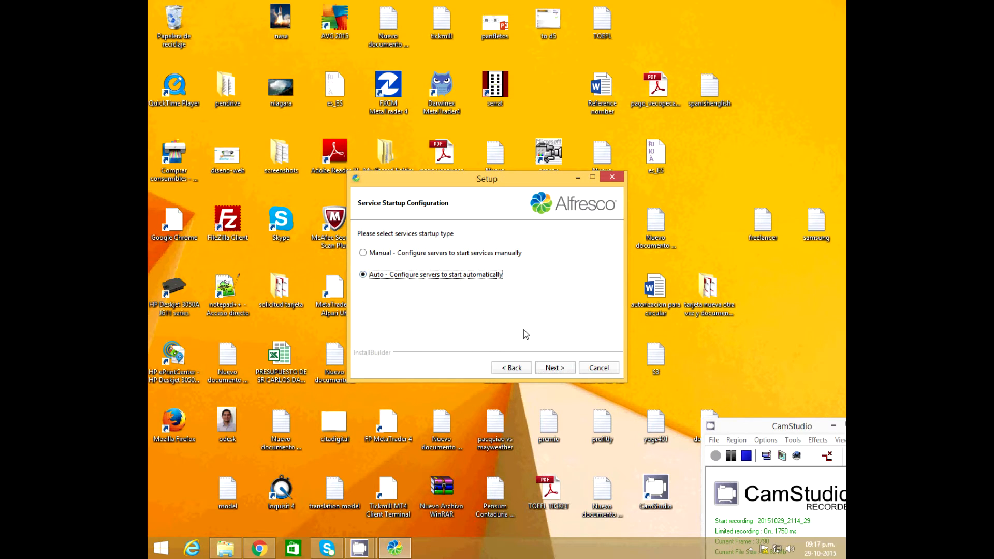
click(557, 369)
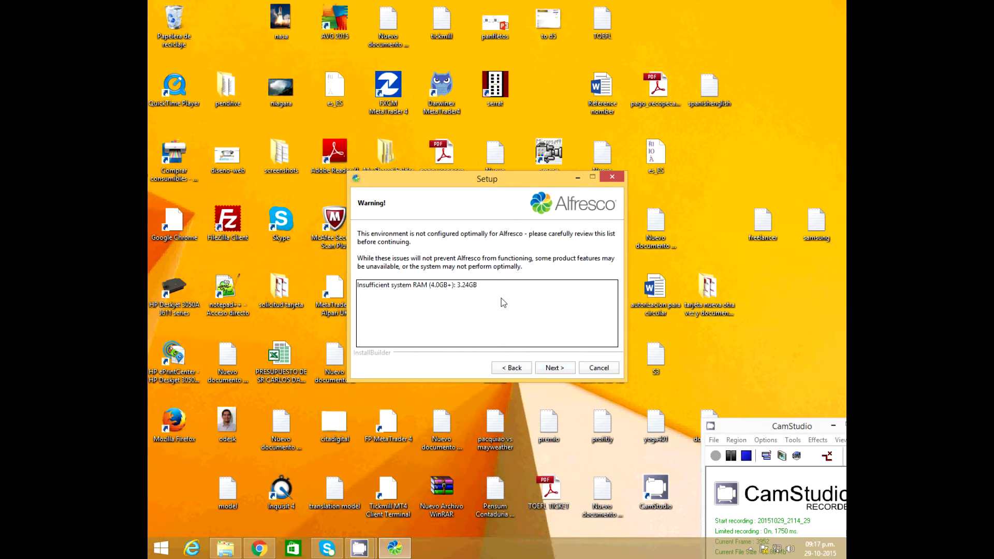
Acknowledge the low-RAM warning and start installing Alfresco Community
drag(495, 296, 419, 305)
click(422, 293)
click(420, 292)
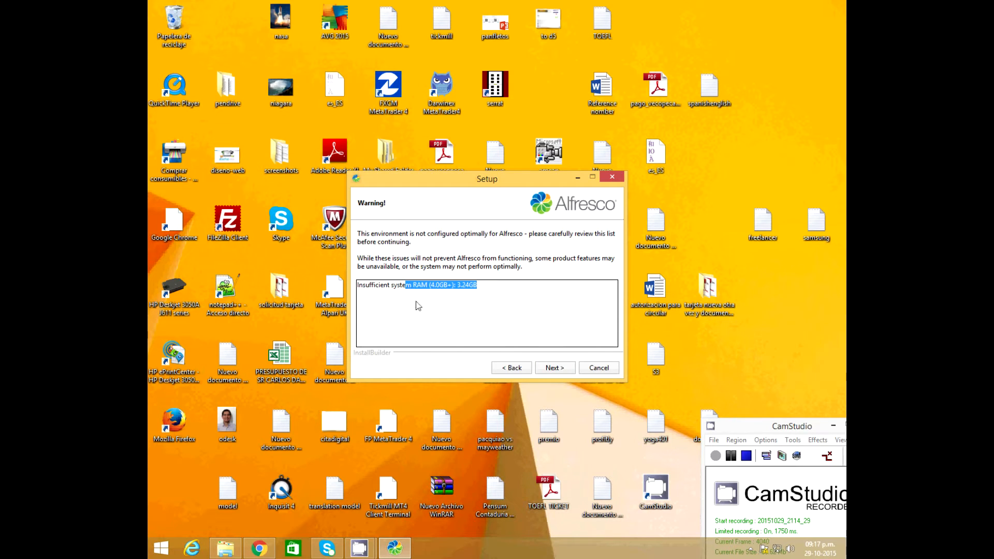
click(555, 370)
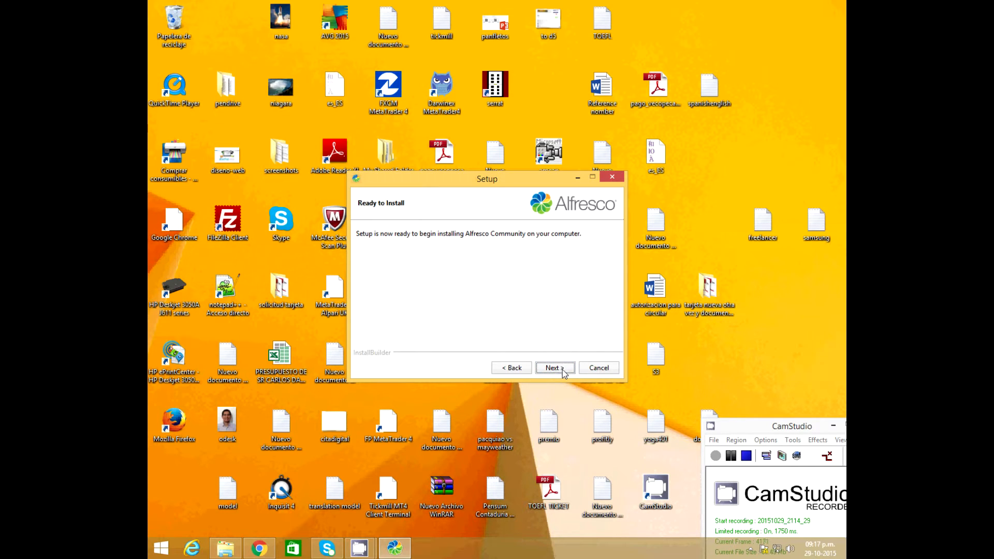
click(562, 370)
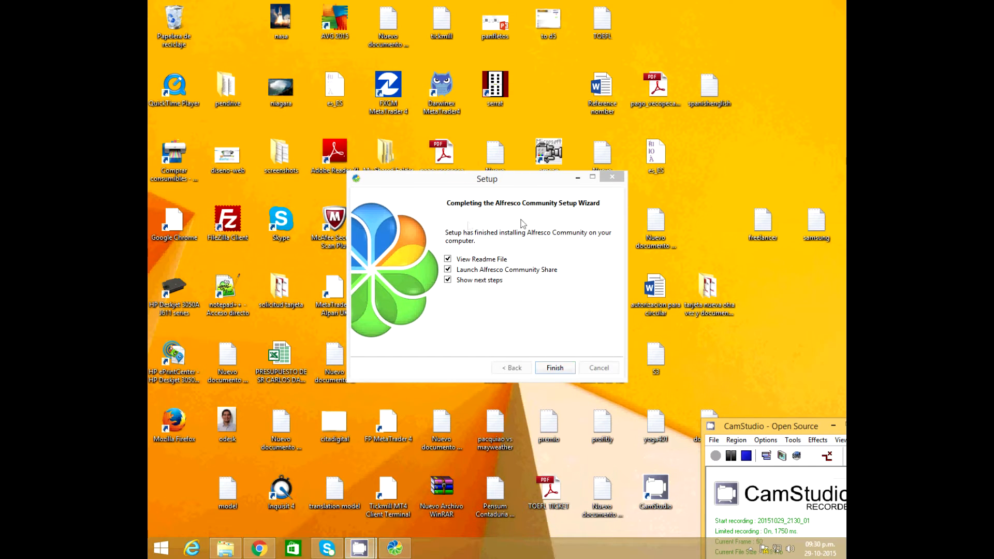
Uncheck View Readme File and finish the setup wizard
click(450, 259)
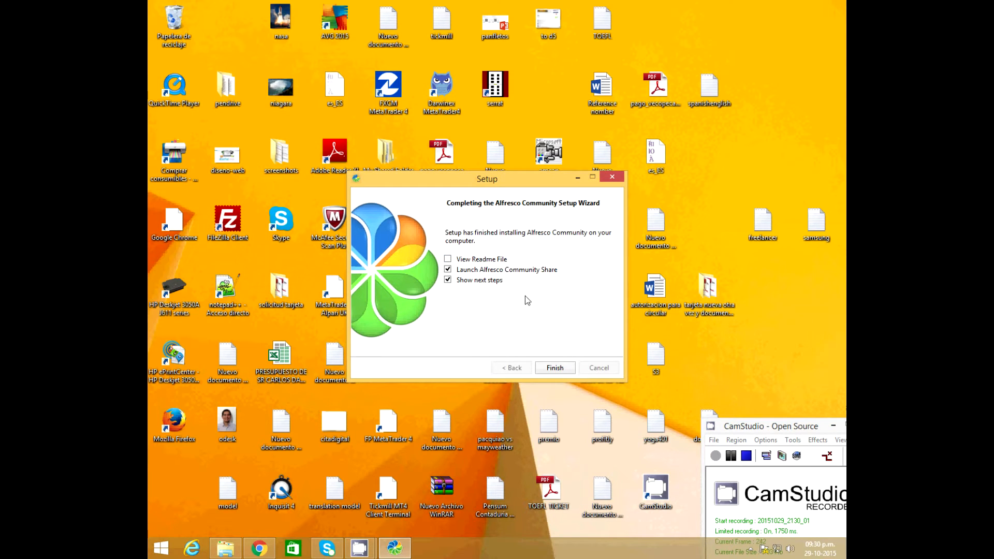
click(555, 368)
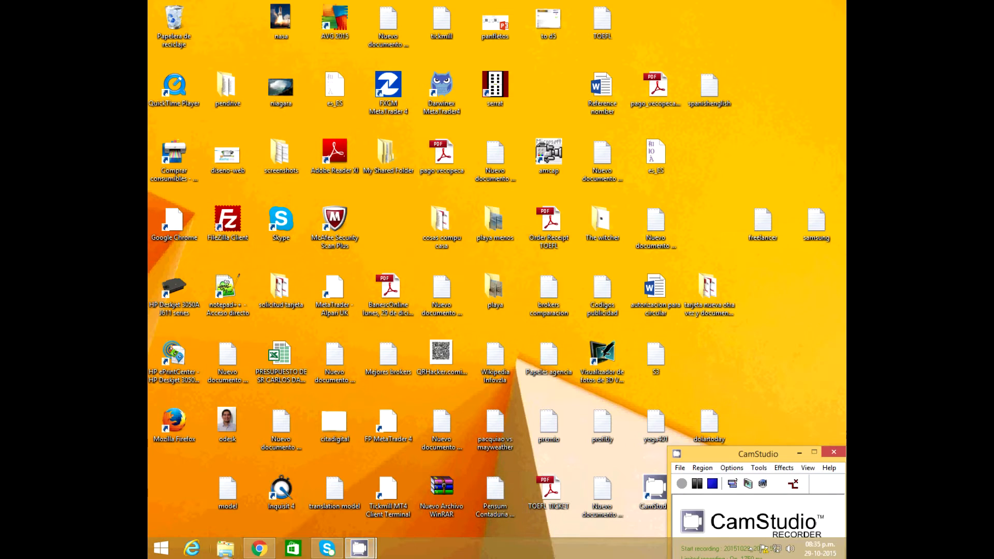
In Chrome, skim the Getting Started documentation, then go back to the Alfresco login tab
click(259, 548)
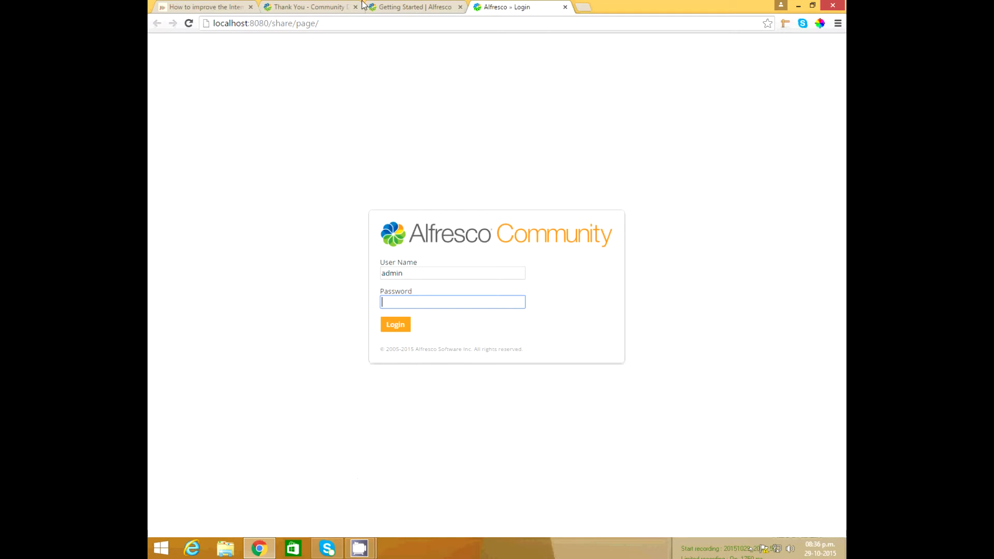
click(406, 8)
scroll(310, 385, up, 6)
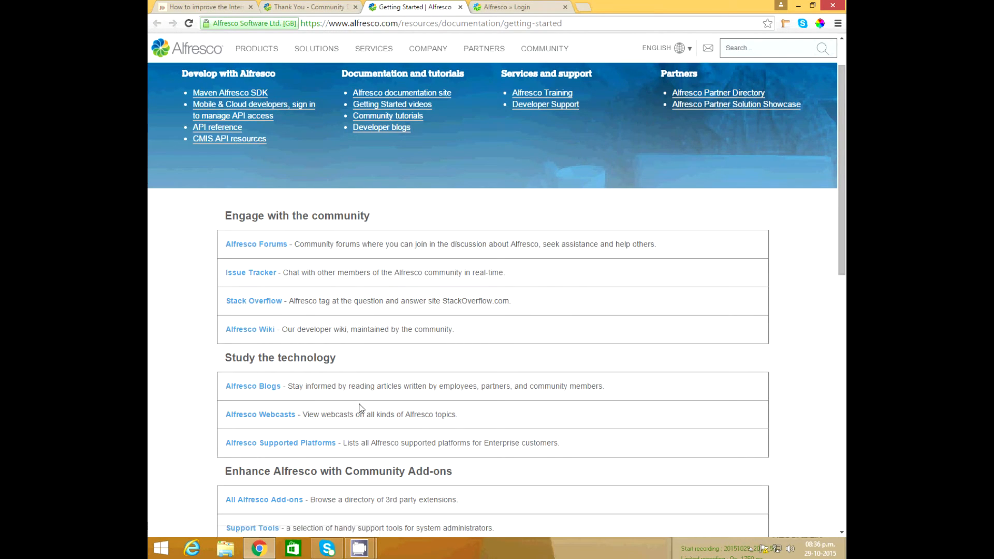
scroll(337, 404, down, 5)
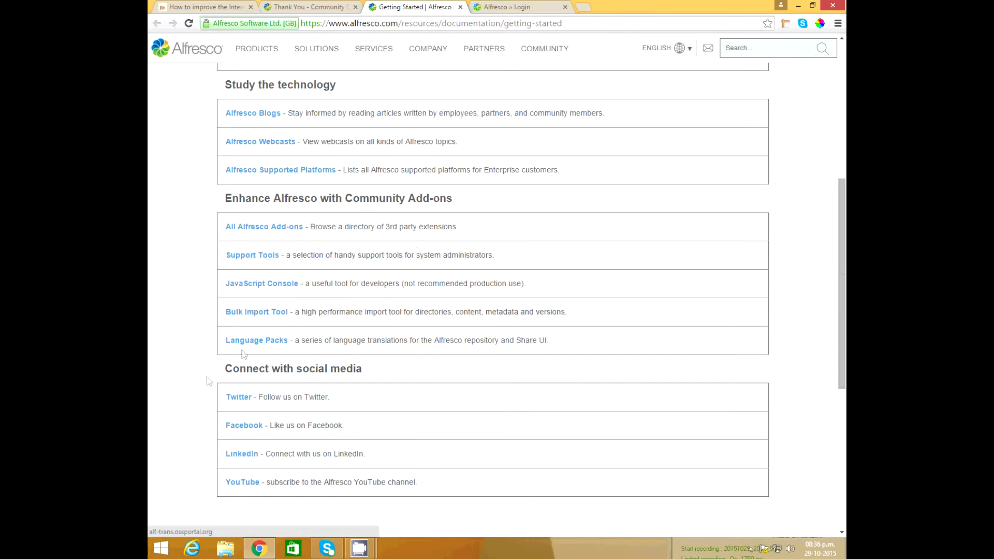
click(524, 7)
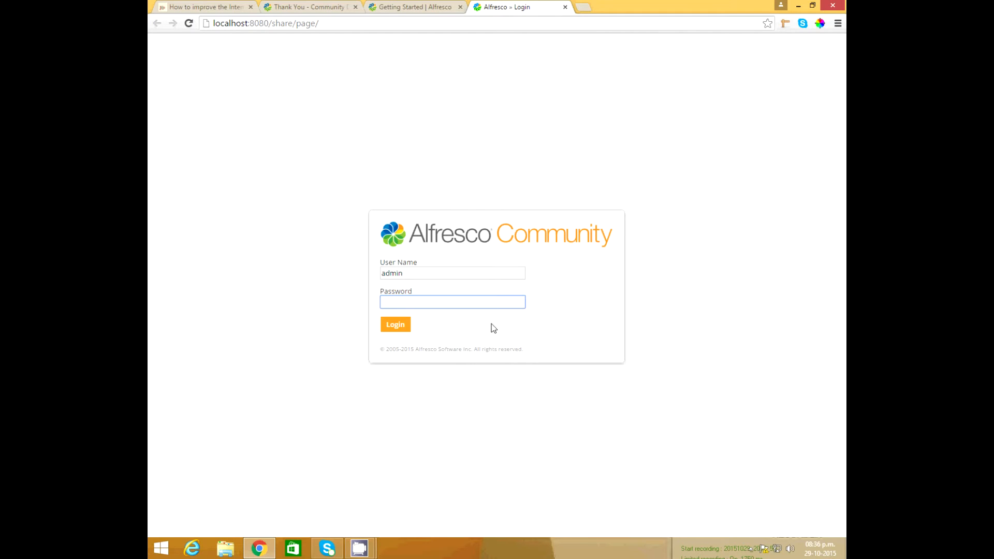
click(160, 554)
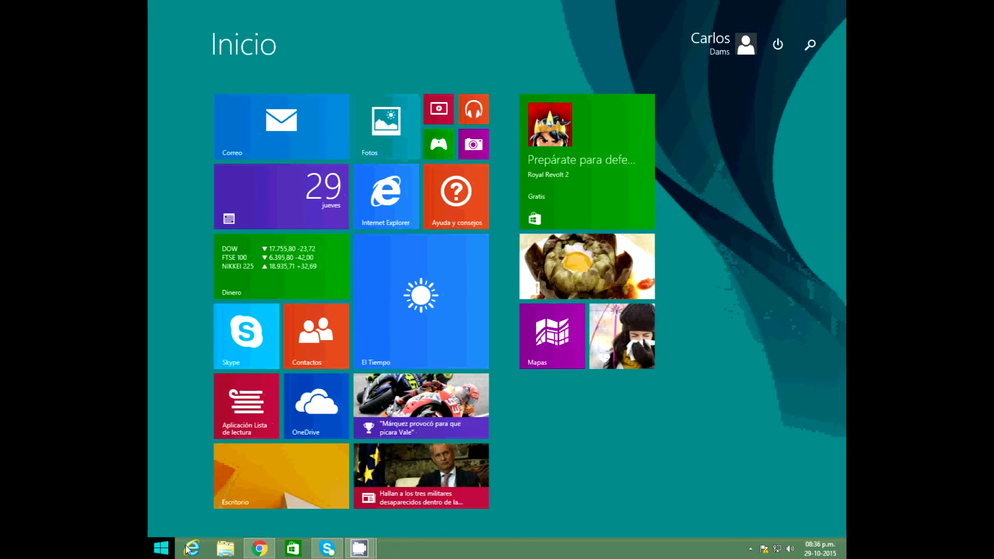
click(819, 53)
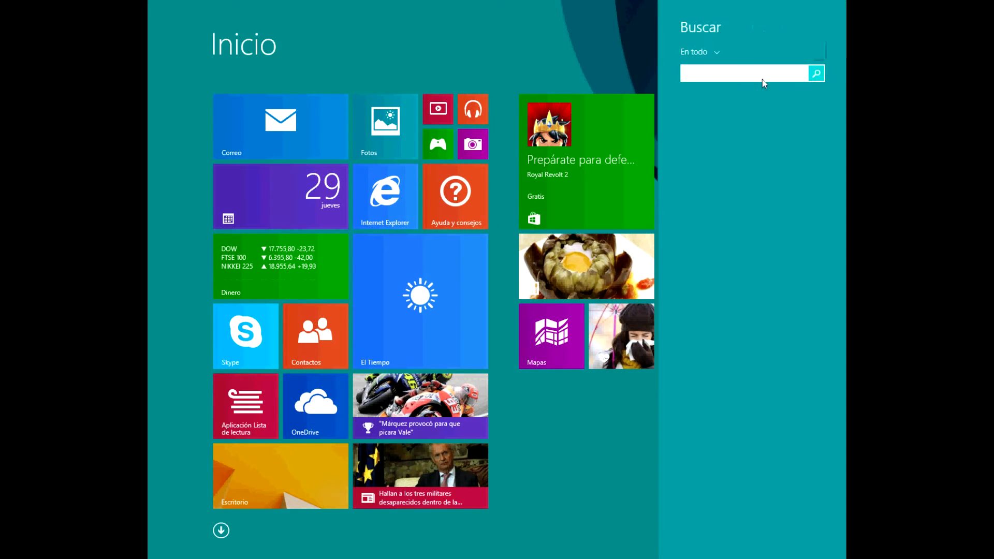
text(al)
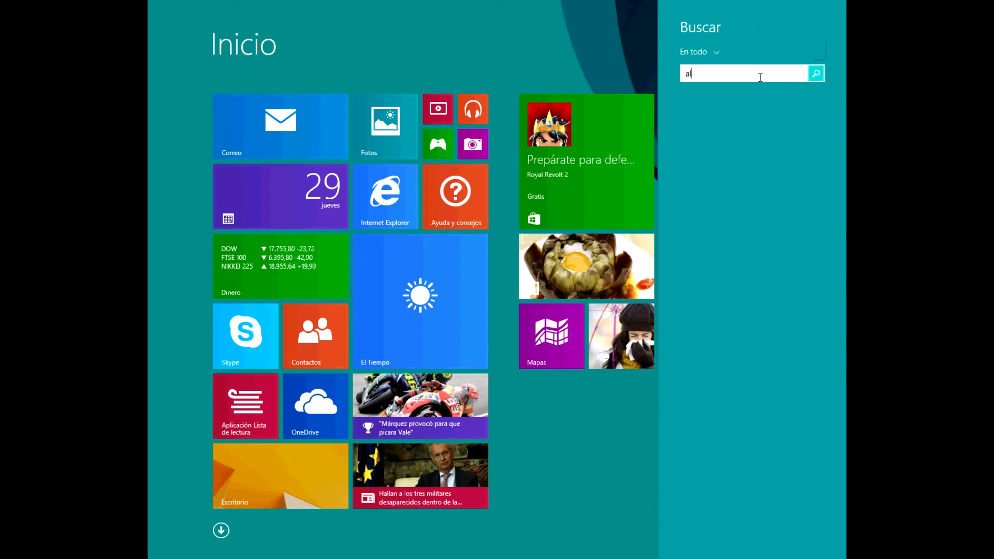
text(fresco manager tool)
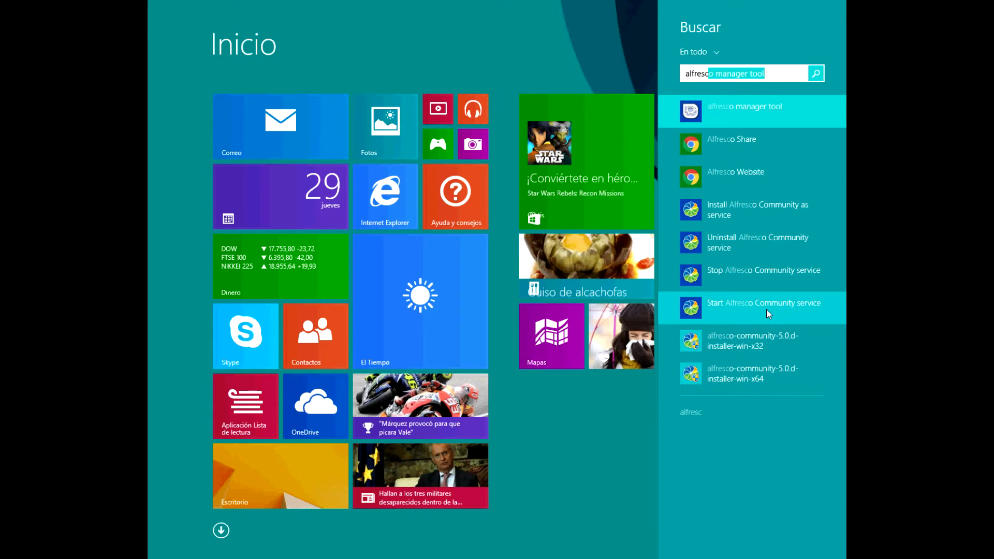
click(777, 77)
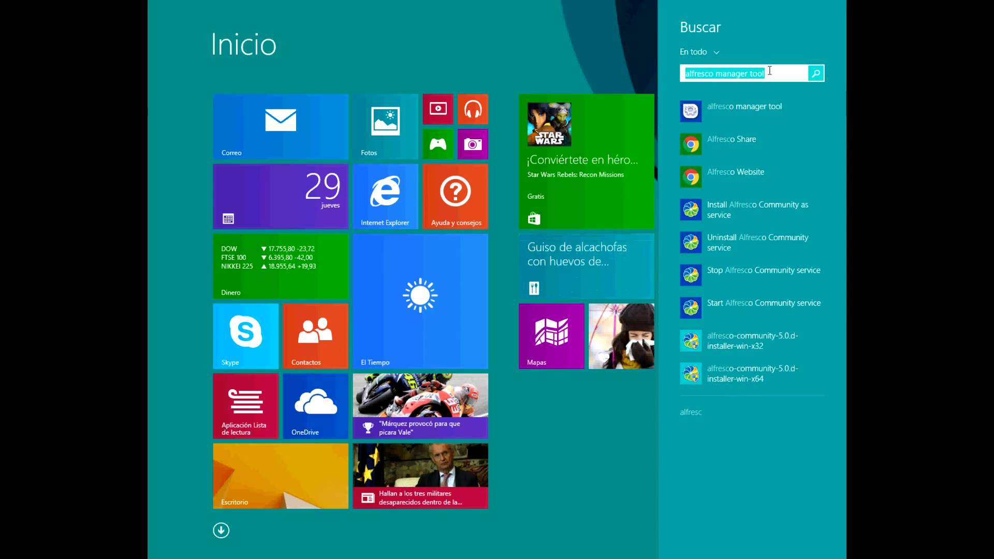
key(BackSpace)
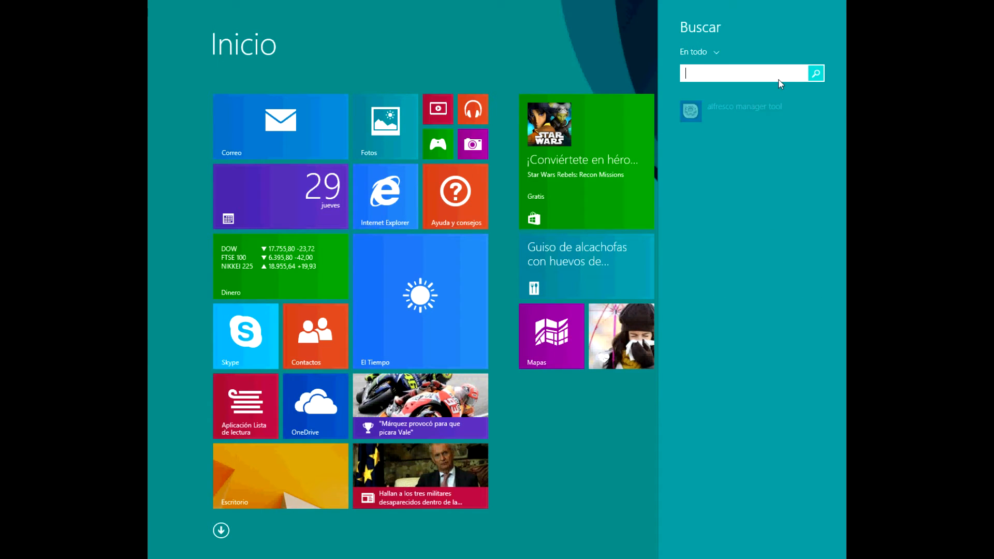
mouse_move(154, 553)
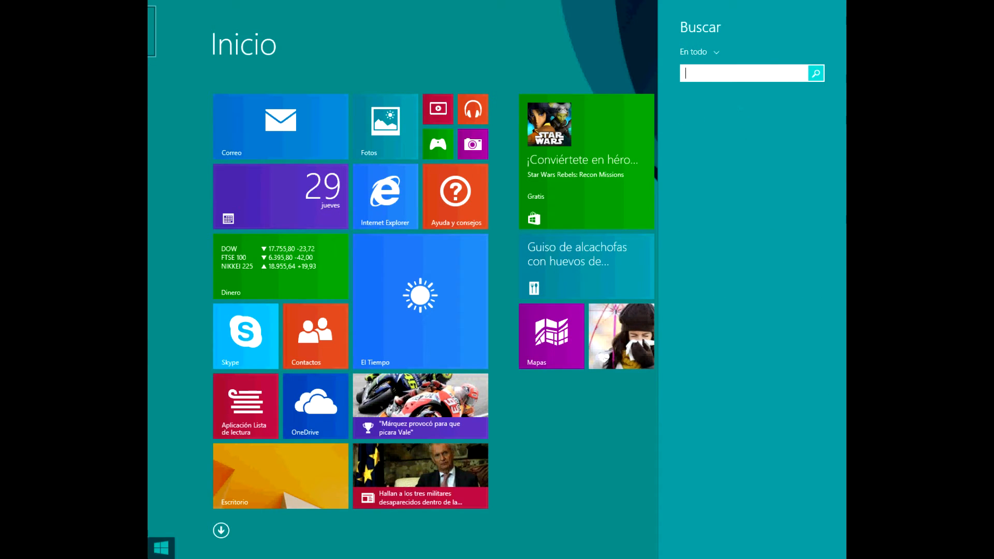
click(154, 553)
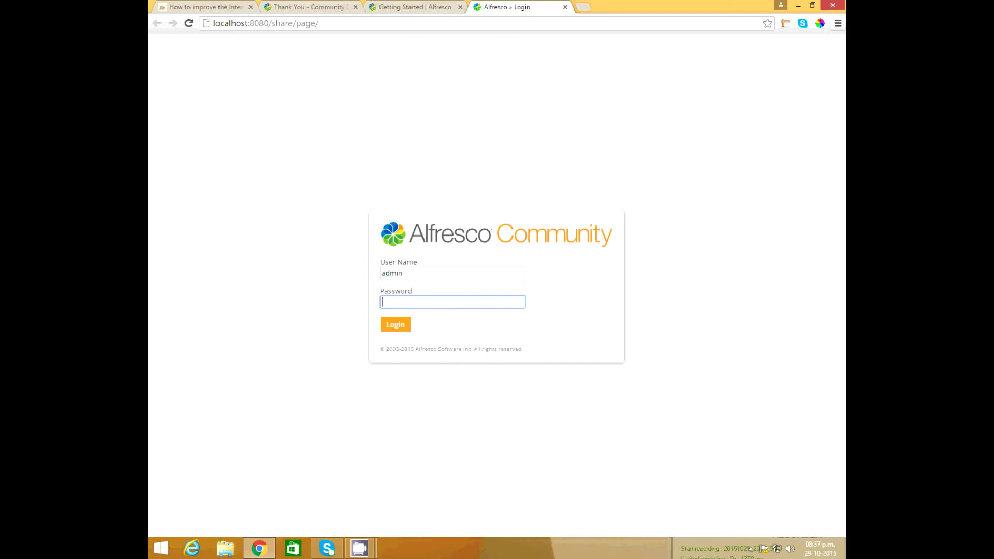
Open Chrome Settings, expand advanced settings and open Language and input settings
click(838, 24)
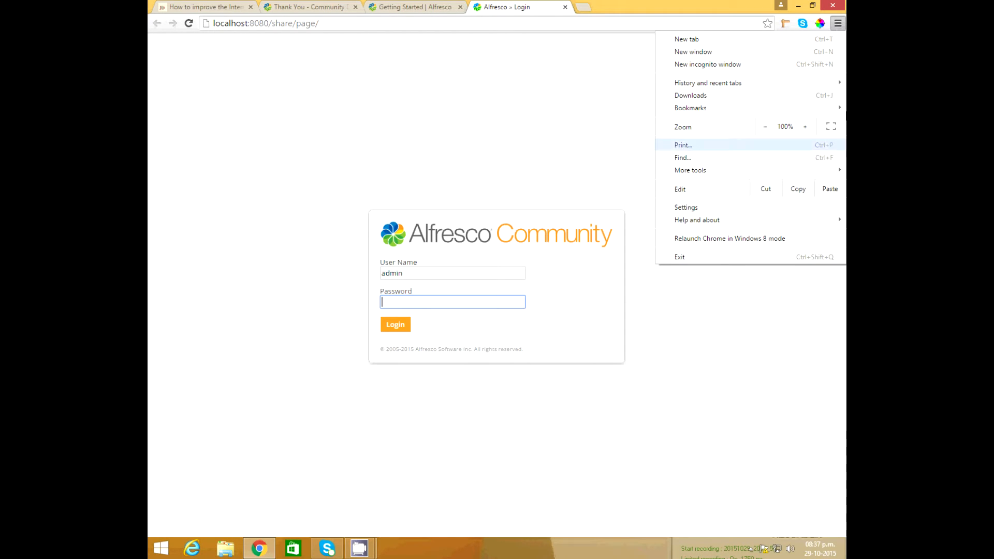
click(731, 209)
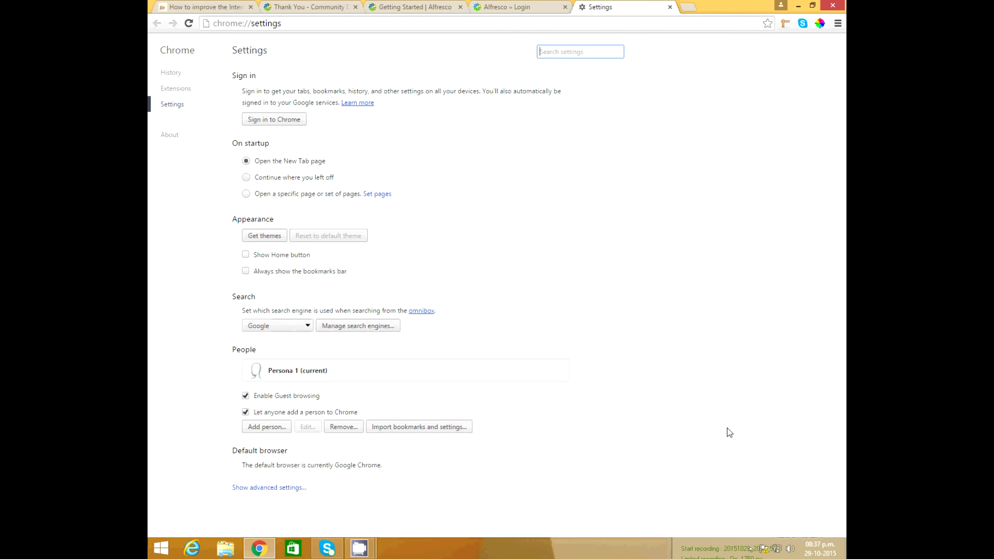
click(275, 488)
scroll(409, 466, down, 5)
scroll(421, 448, down, 9)
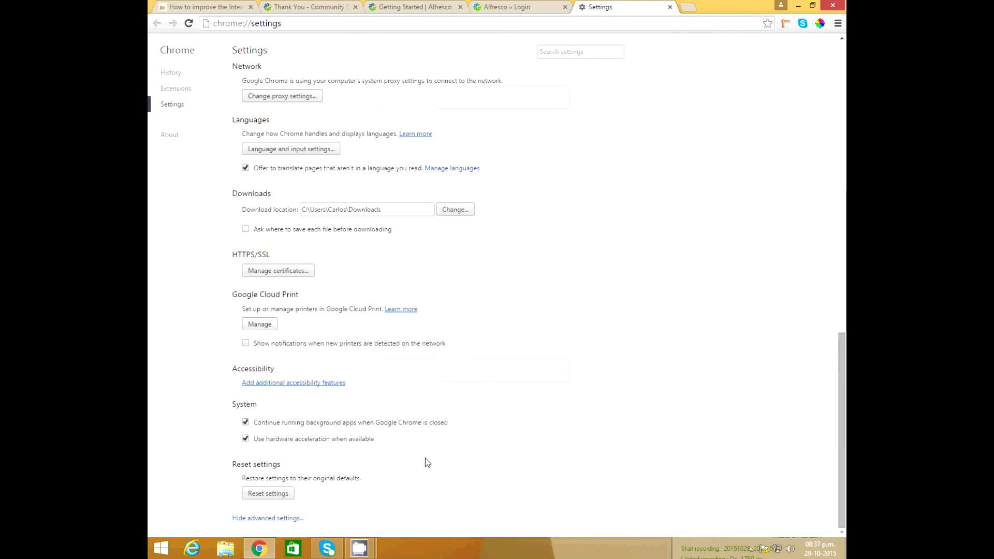
scroll(336, 334, up, 2)
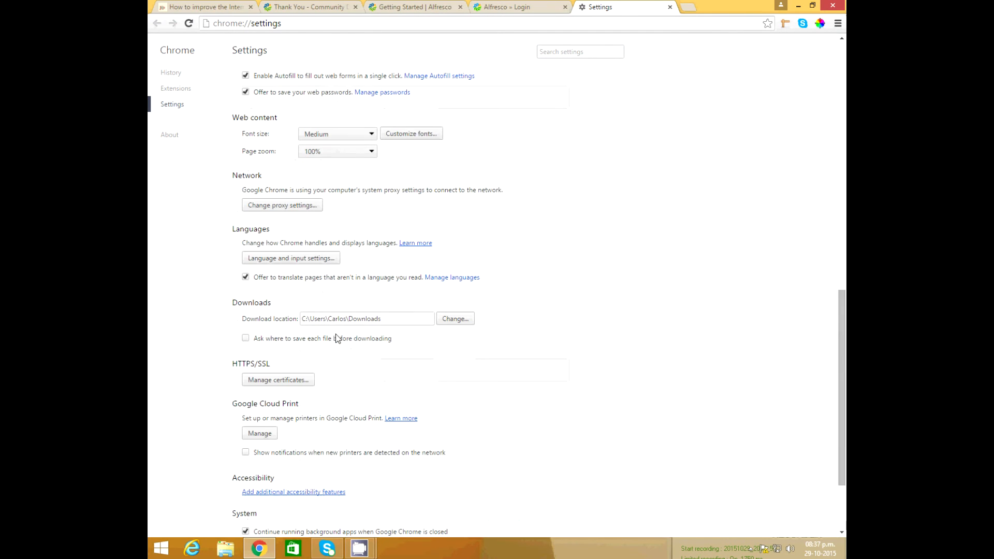
click(307, 259)
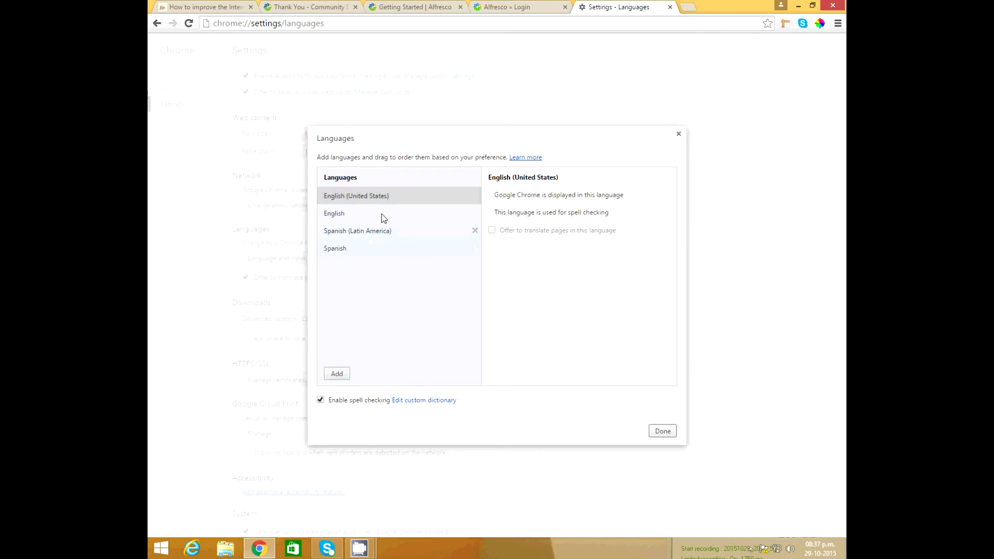
Reorder languages so English (United States) stays first, then return to the Alfresco login tab
click(392, 232)
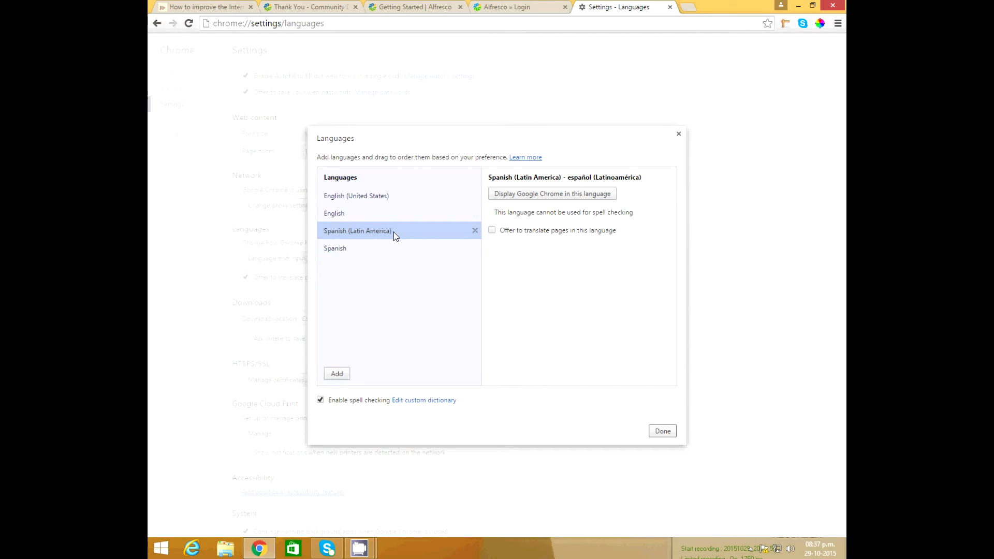
drag(395, 231, 386, 186)
drag(384, 234, 380, 195)
drag(380, 237, 380, 203)
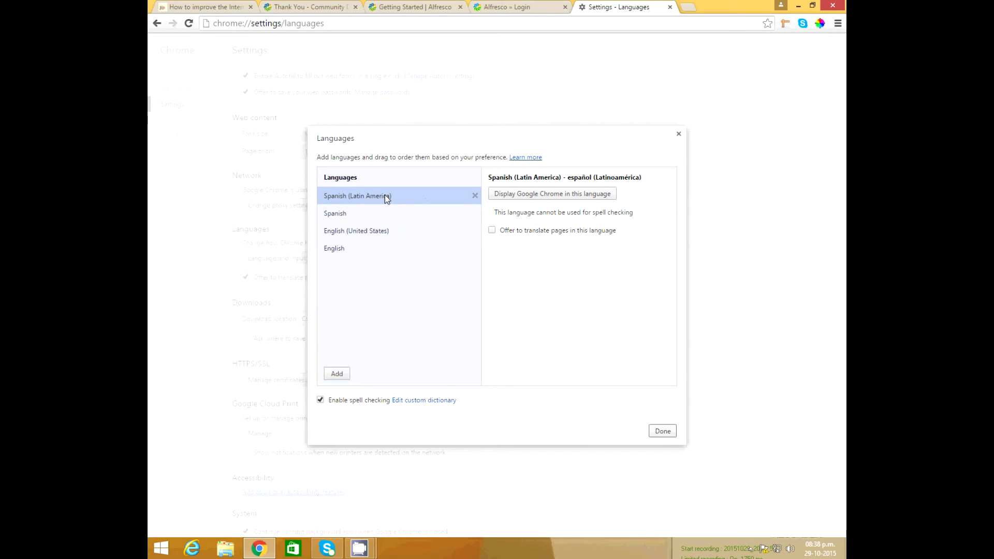
drag(384, 195, 391, 239)
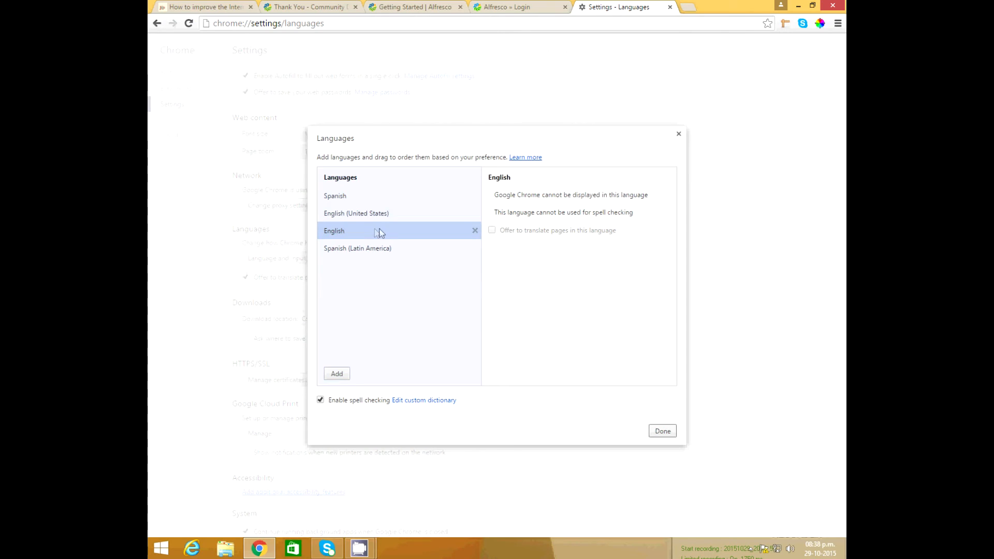
drag(361, 213, 350, 197)
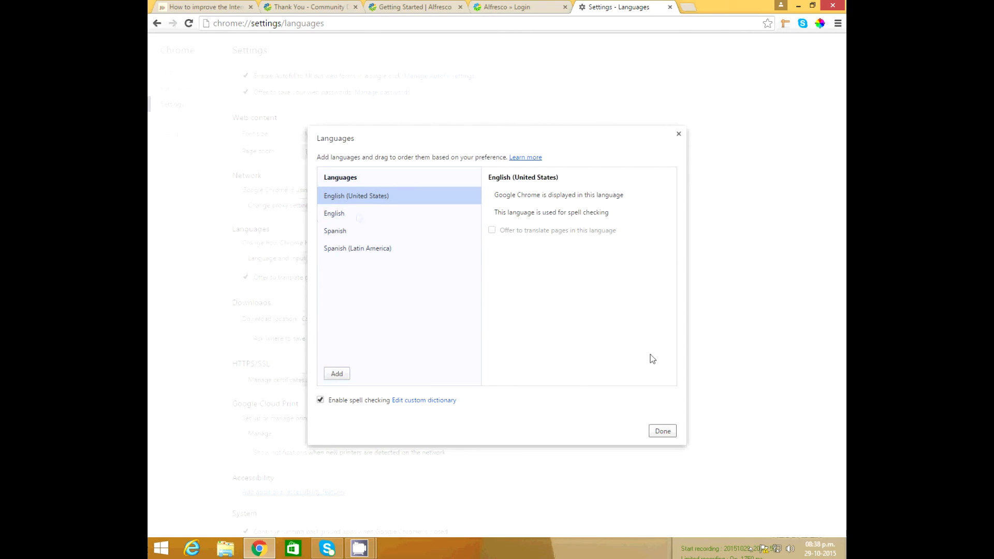
click(655, 427)
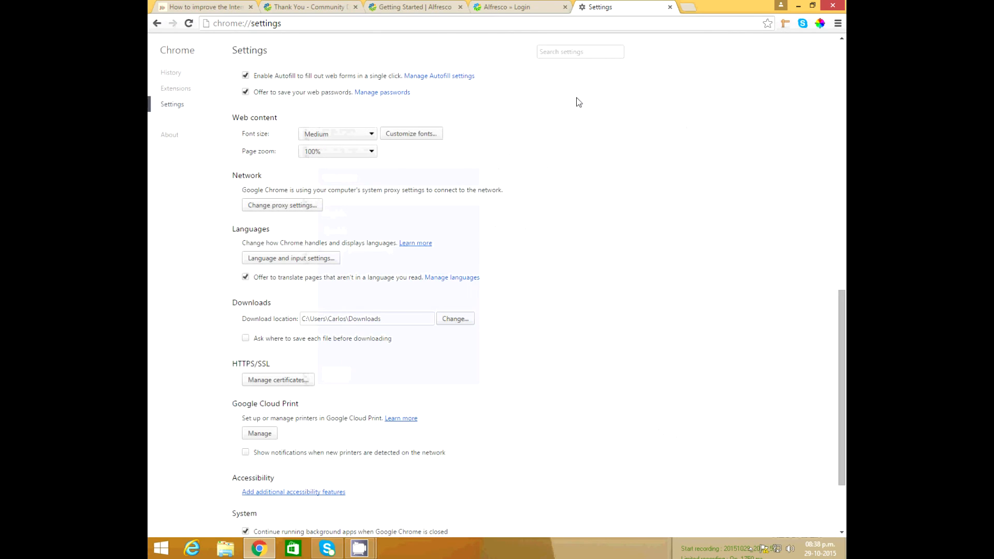
click(534, 5)
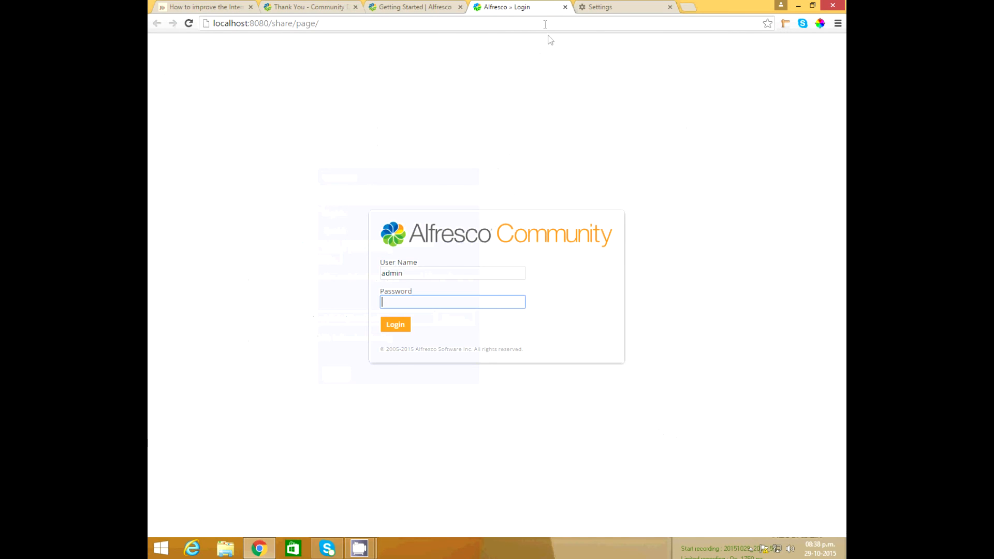
Browse to C:\Alfresco\tomcat\shared\classes and open alfresco-global.properties in Notepad++
click(226, 550)
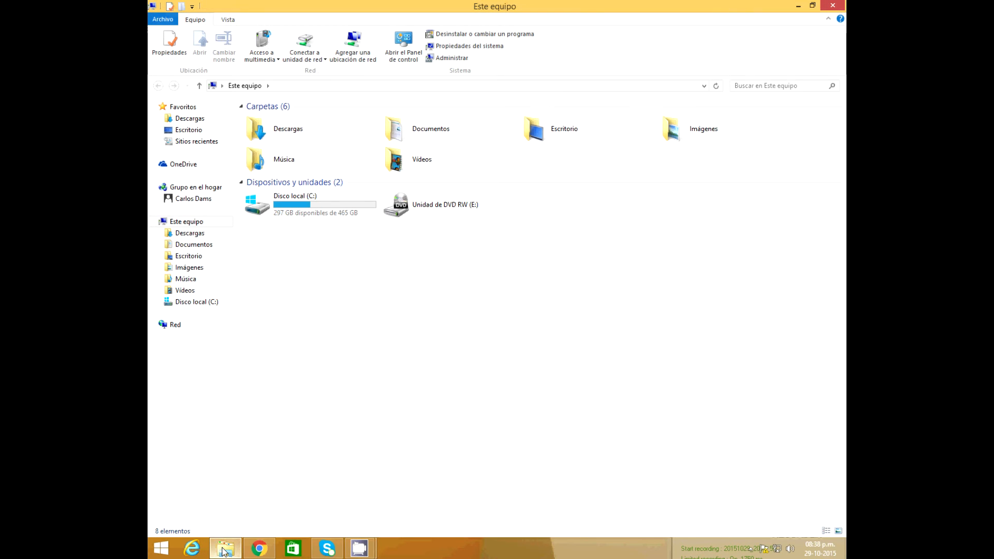
double_click(326, 206)
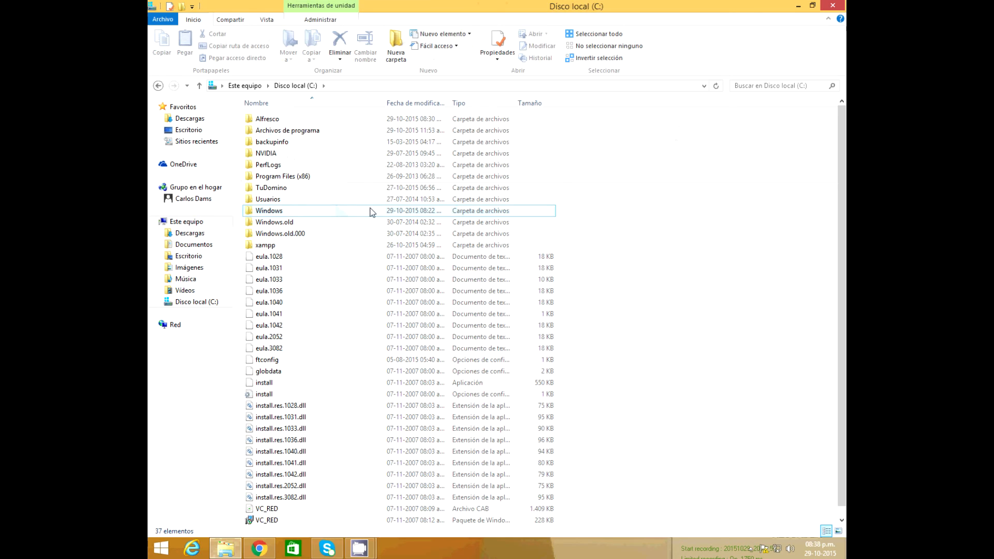
double_click(279, 119)
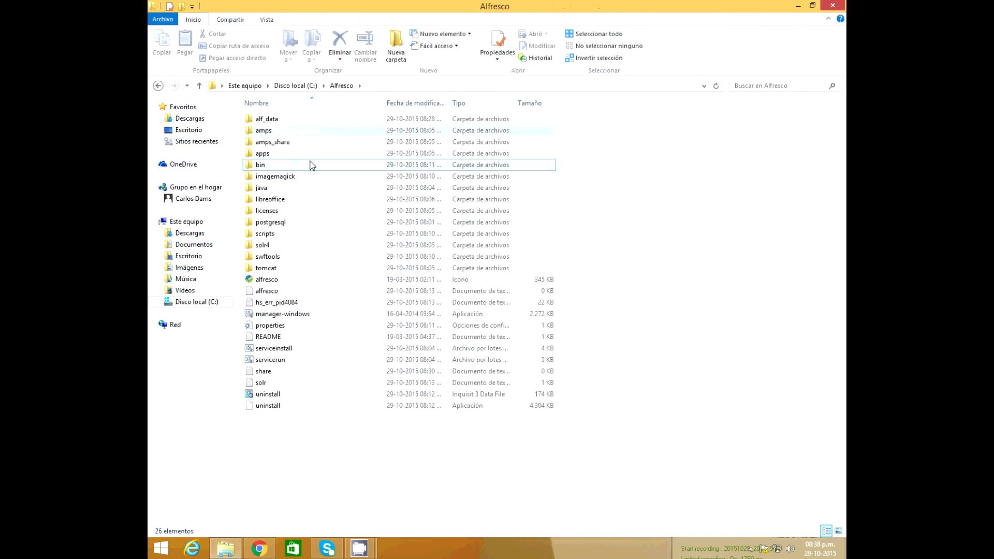
double_click(276, 268)
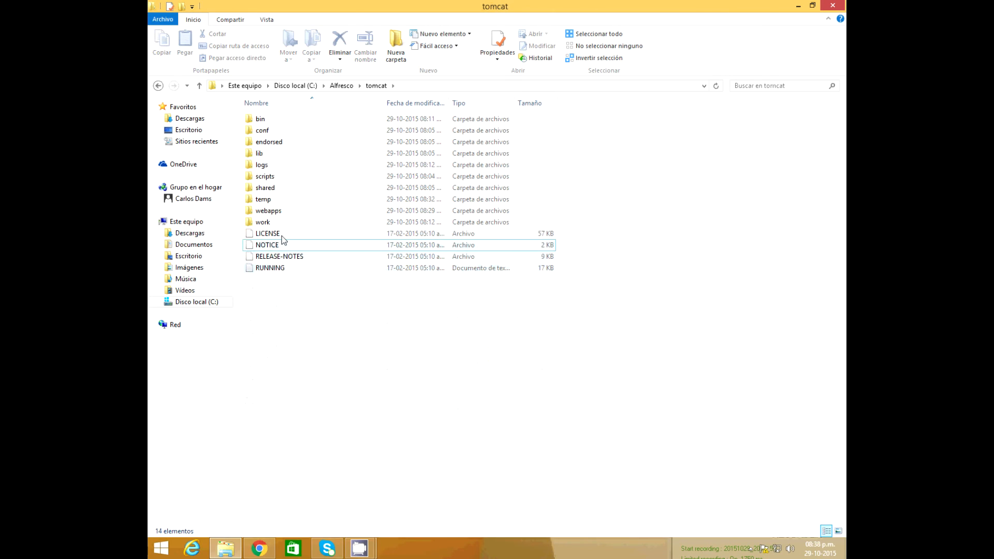
double_click(273, 212)
key(BackSpace)
double_click(273, 187)
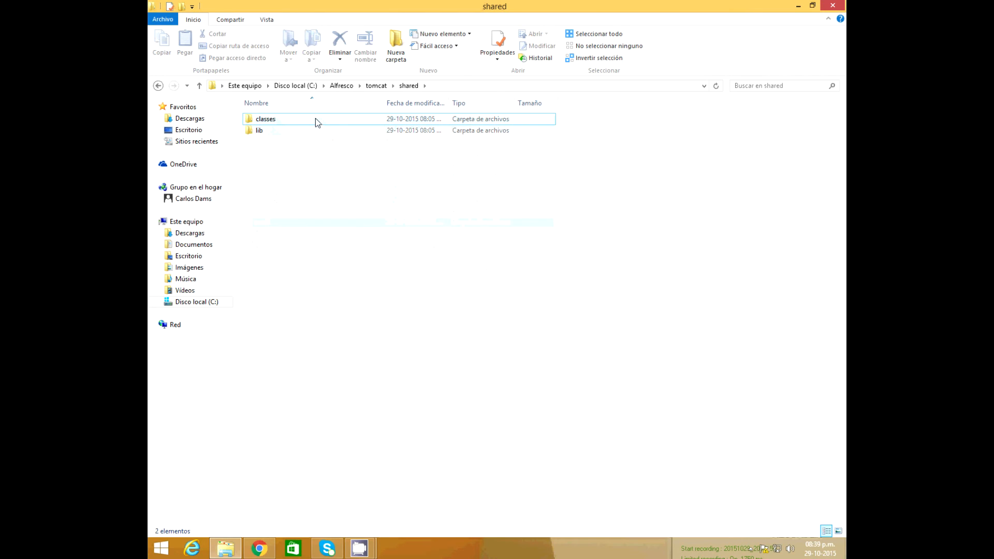
double_click(288, 120)
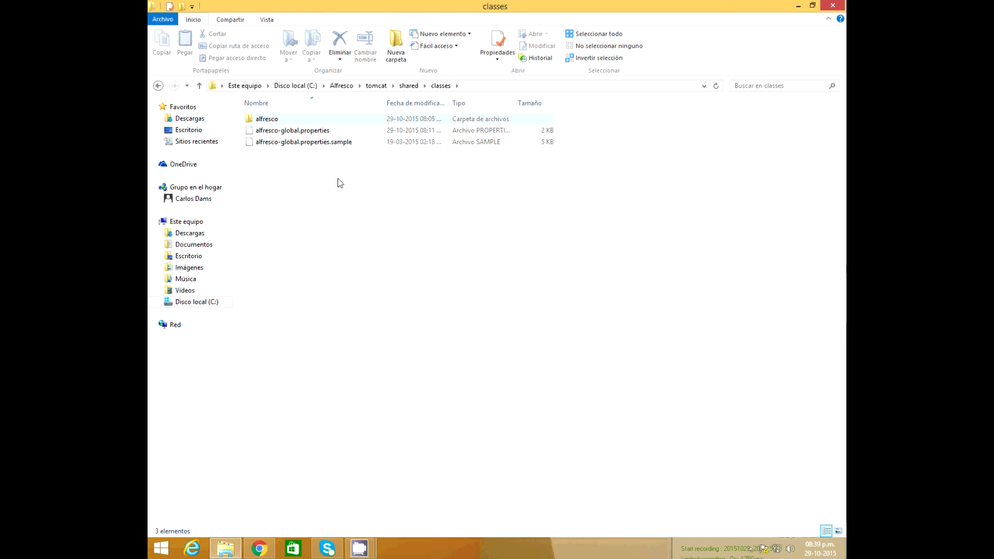
click(314, 132)
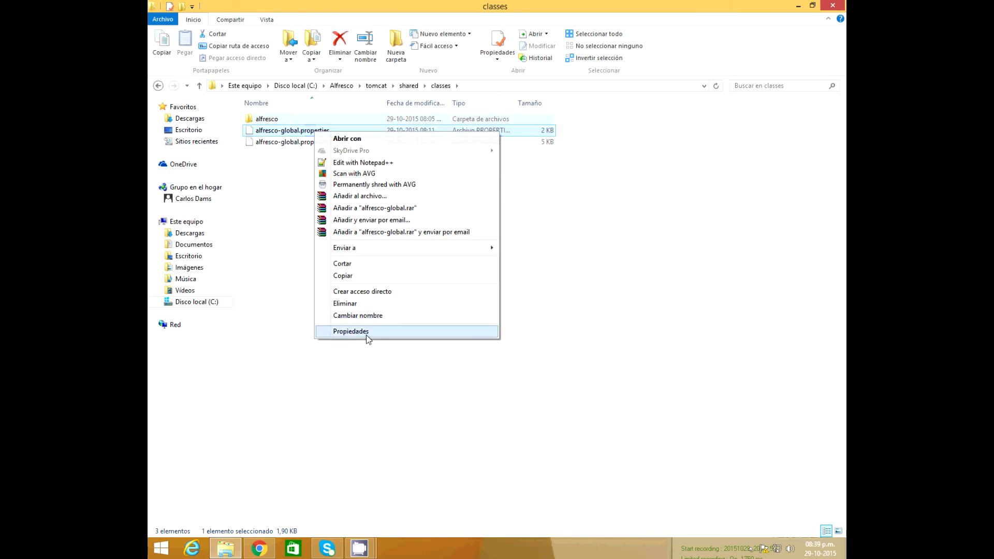
click(383, 164)
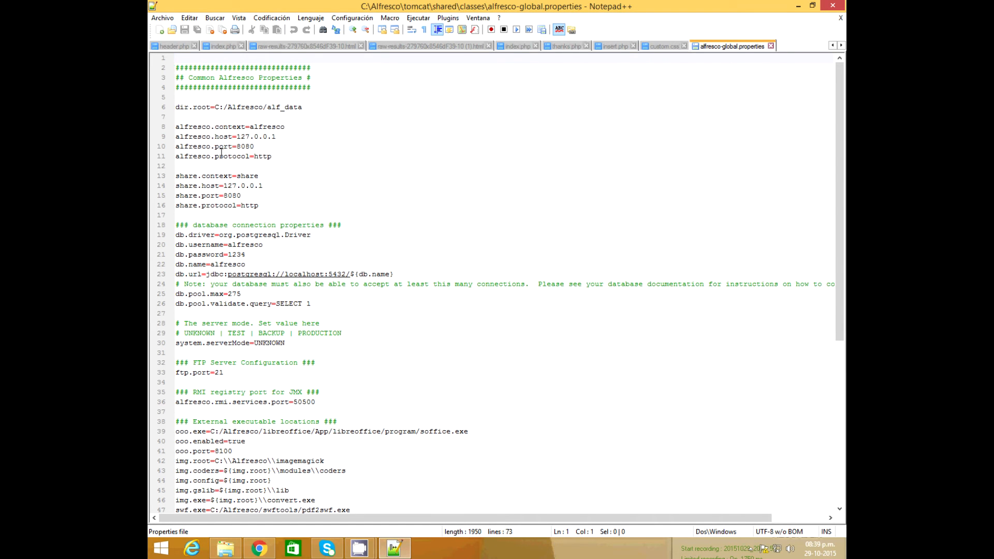
Check the Alfresco port 8080 and the Share http protocol in alfresco-global.properties
drag(246, 147, 268, 137)
scroll(221, 230, down, 1)
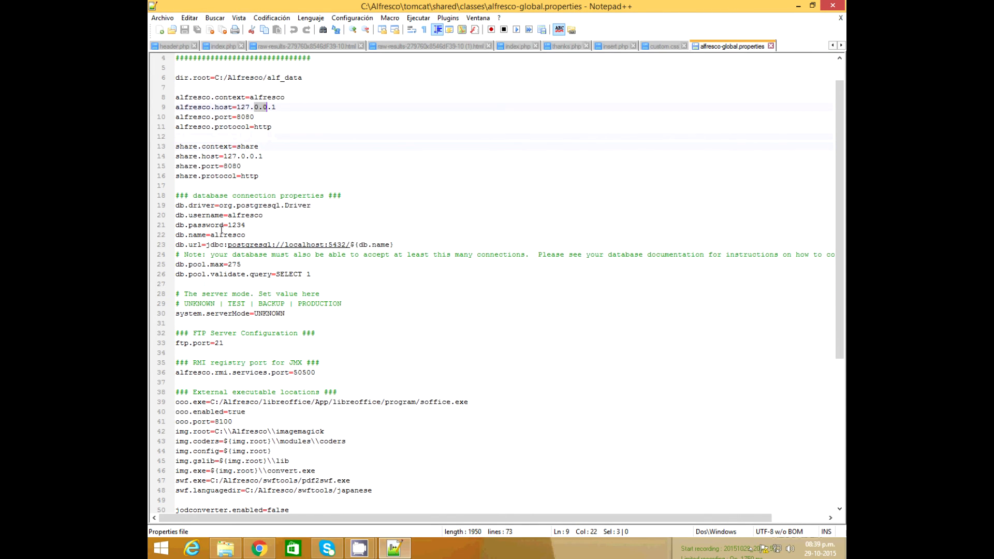
click(252, 176)
drag(253, 177, 257, 177)
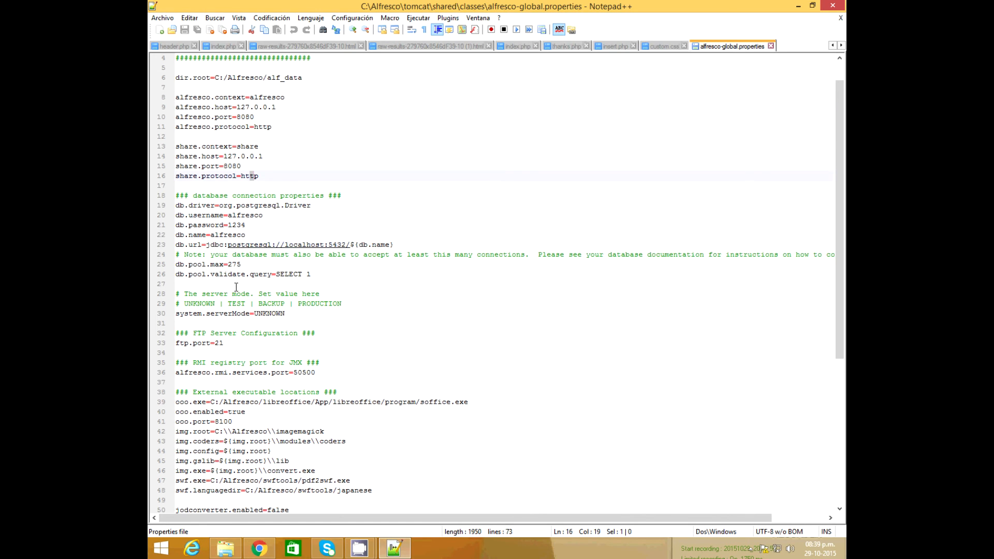
Review the database password setting, then close the properties file and minimize Notepad++
scroll(239, 286, down, 1)
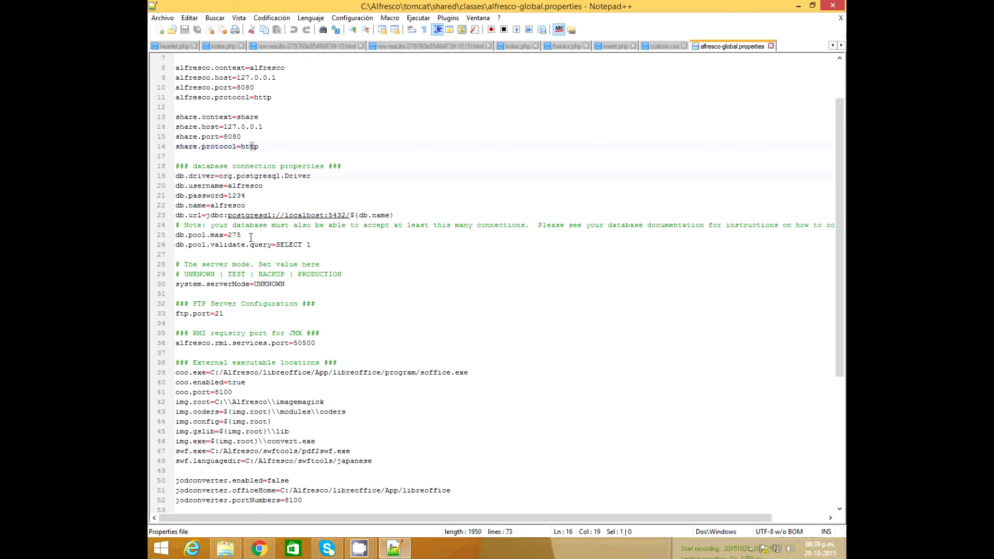
mouse_move(232, 196)
mouse_down()
mouse_move(247, 197)
mouse_move(250, 186)
mouse_up()
scroll(331, 276, down, 2)
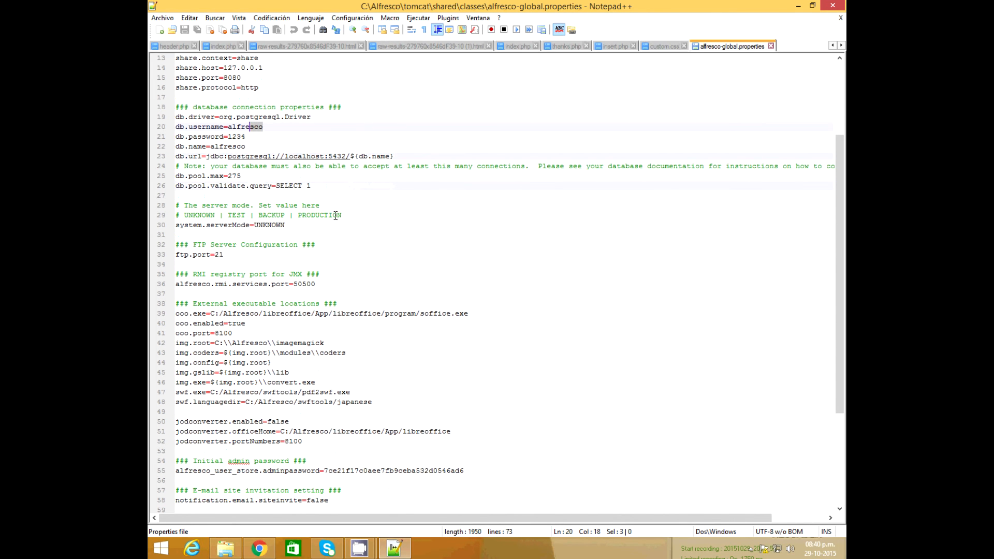
scroll(332, 217, up, 1)
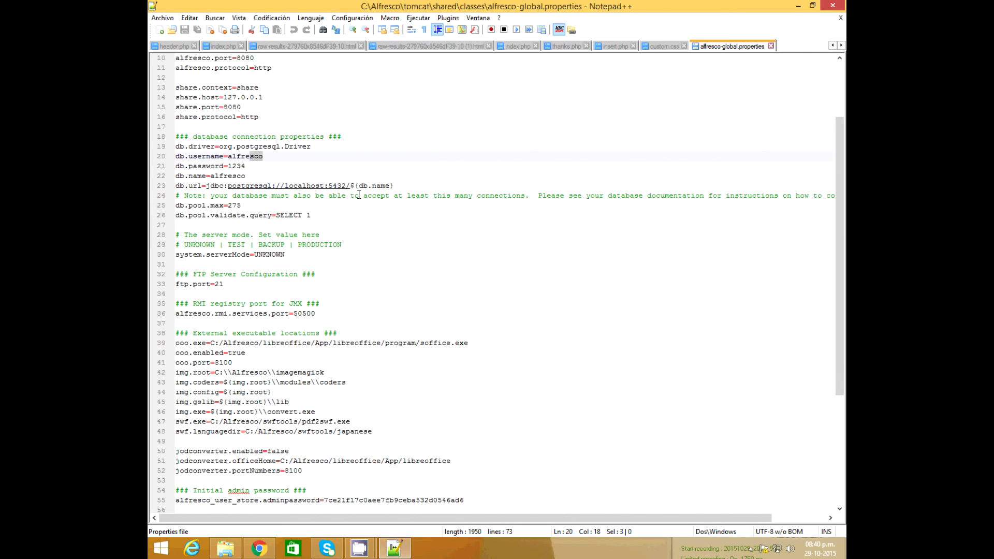
scroll(326, 395, down, 4)
scroll(326, 395, down, 2)
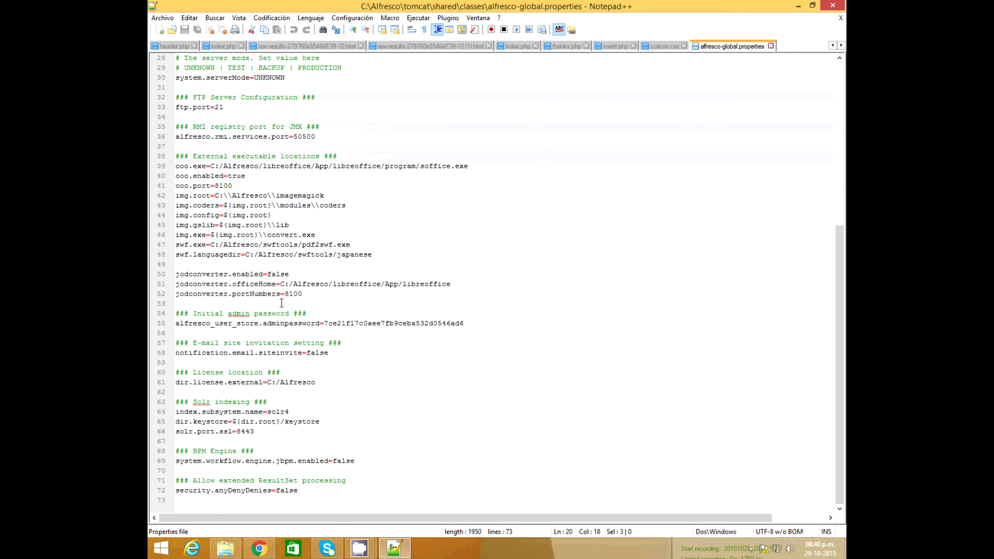
click(772, 46)
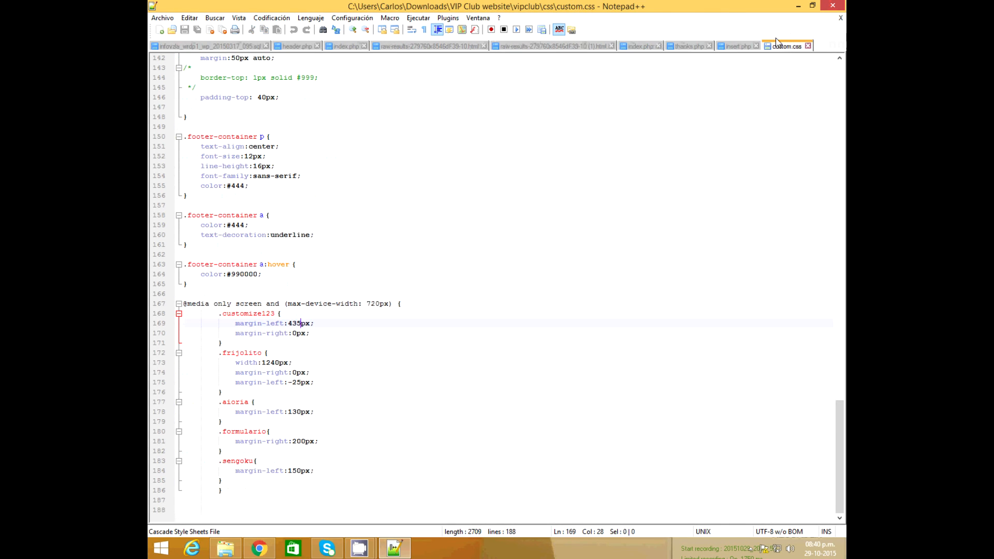
click(800, 6)
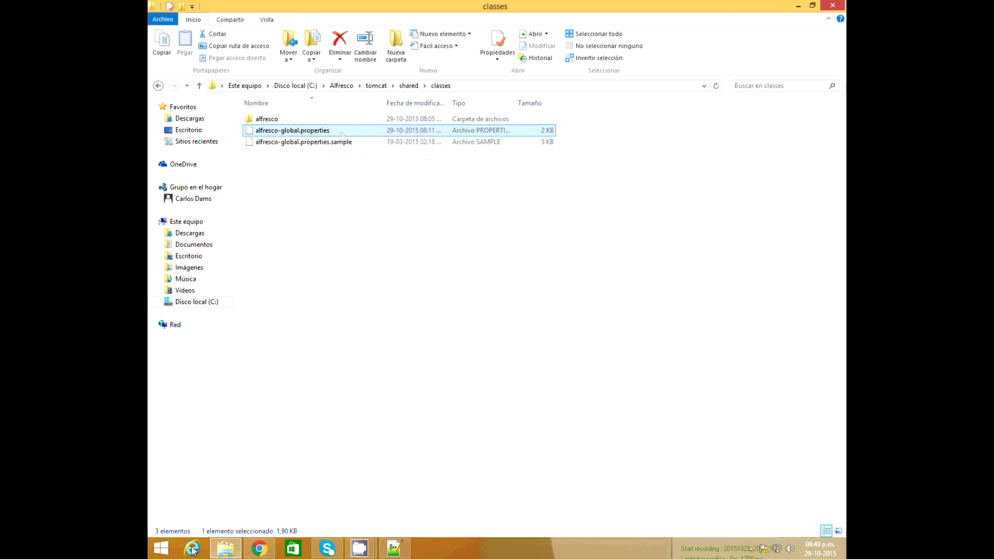
Log in to Alfresco Share with the admin password, then switch to the first tab and minimize Chrome
click(259, 548)
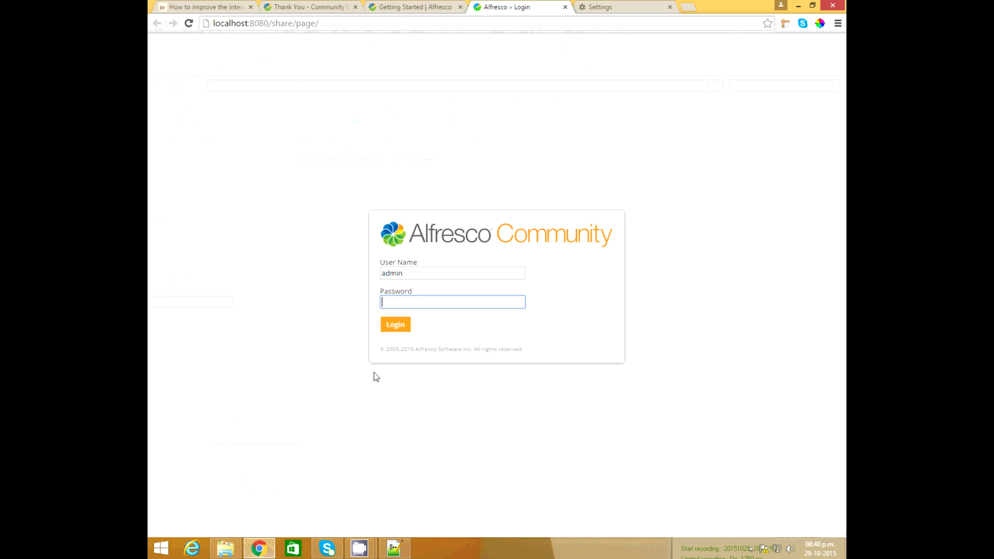
text(adm)
click(403, 325)
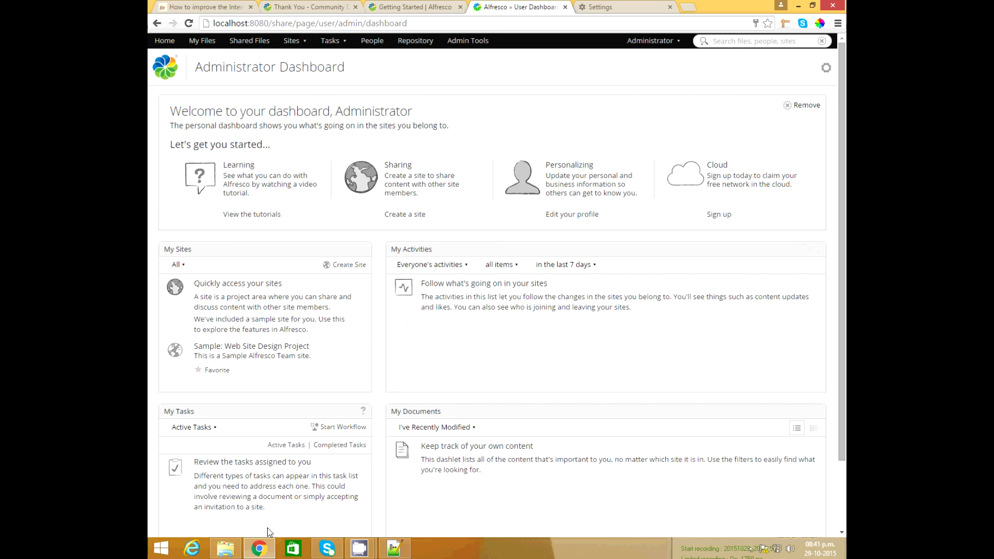
click(202, 6)
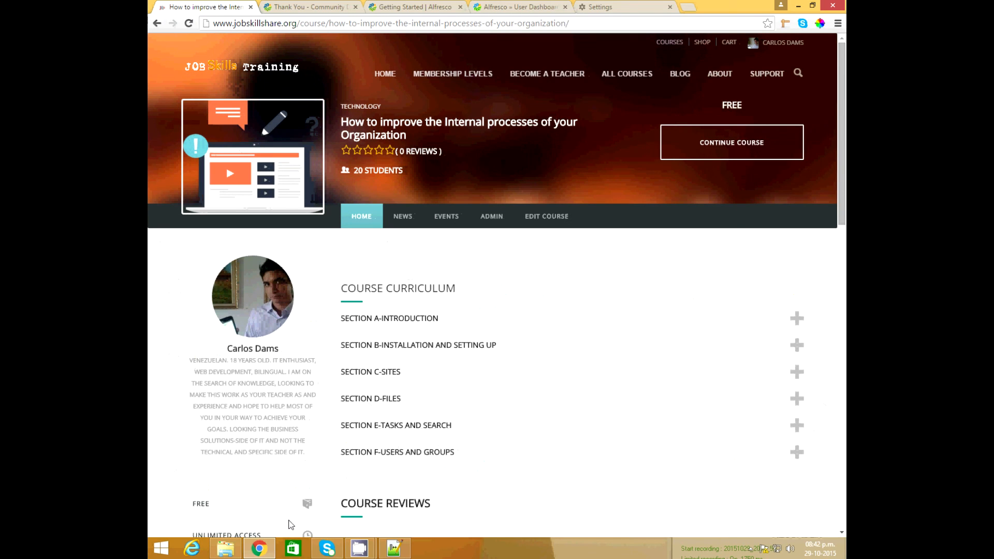
click(273, 548)
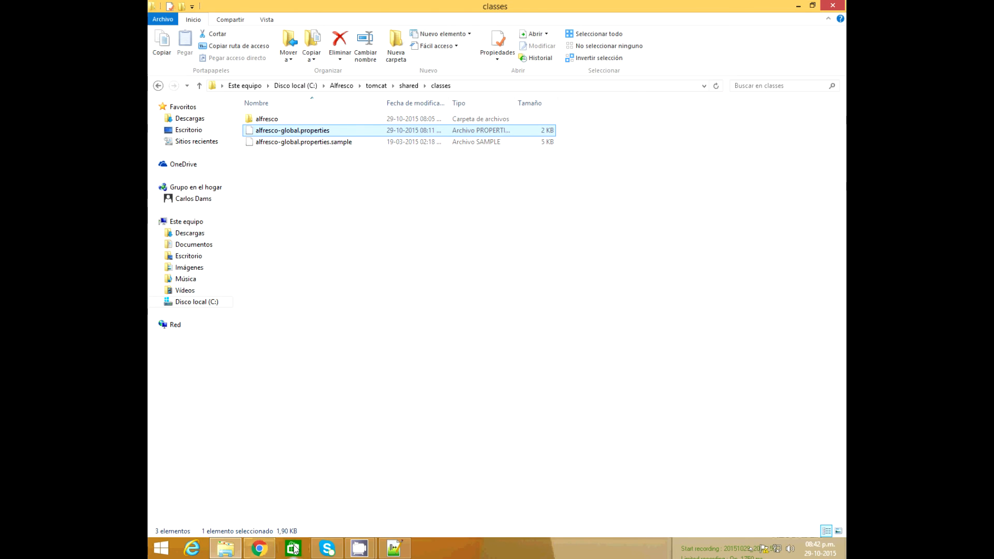